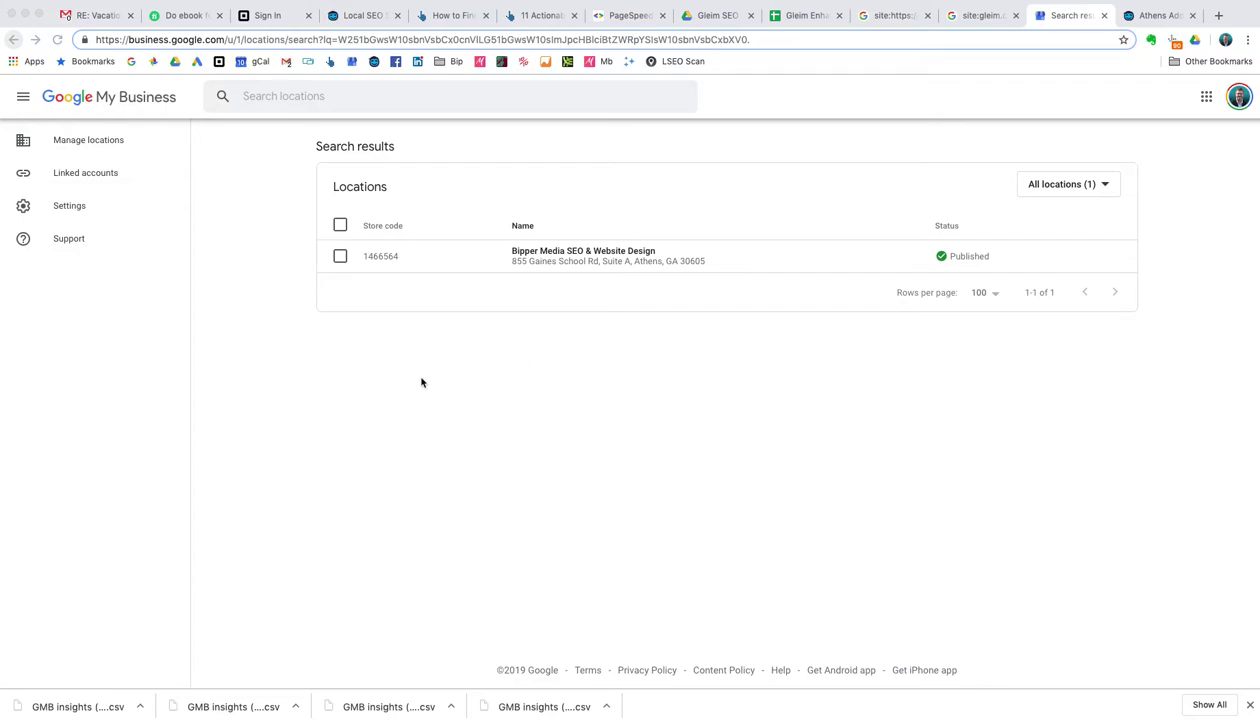
Select the Bipper Media SEO & Website Design location and start a Discovery insights report for it
{"action": "left_click", "coordinate": [341, 260]}
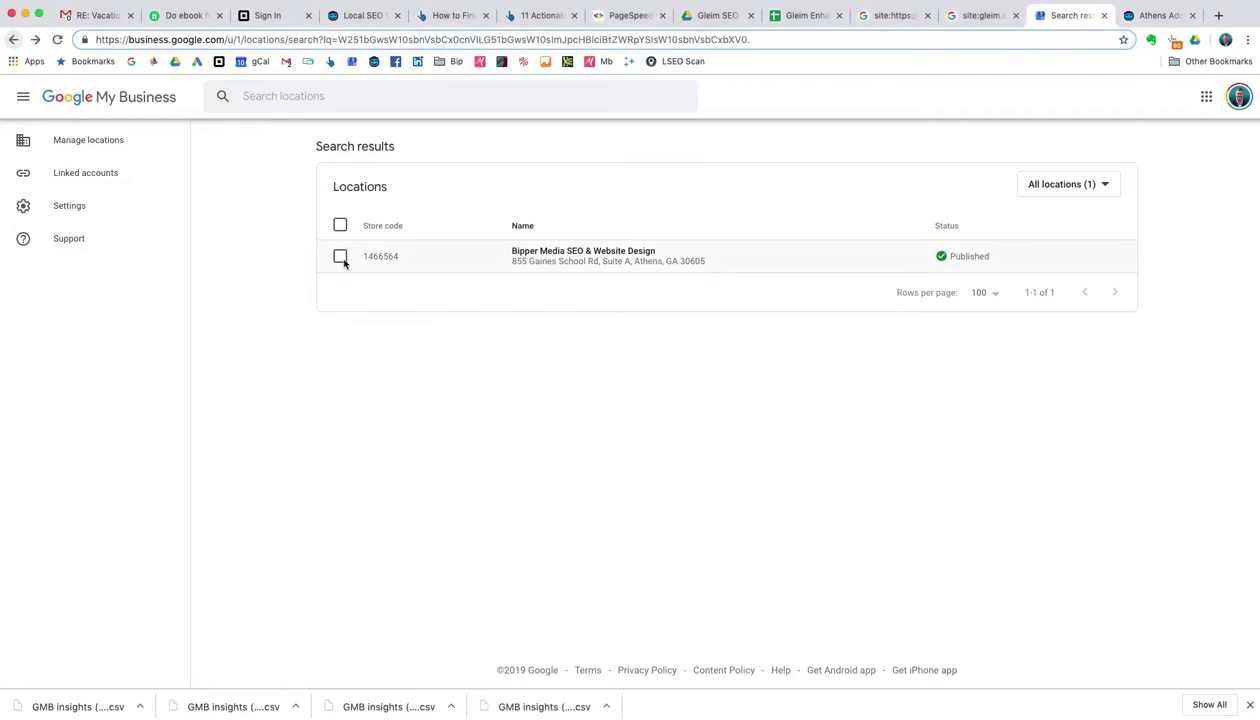
{"action": "left_click", "coordinate": [341, 258]}
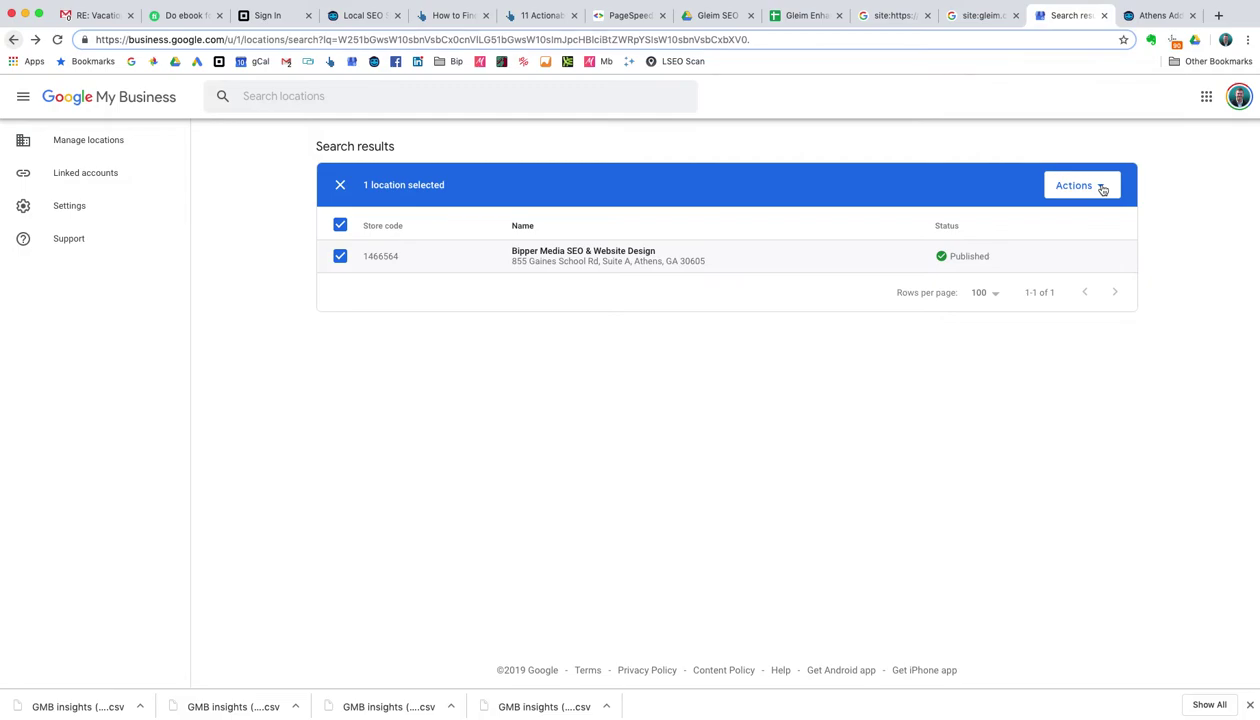
{"action": "left_click", "coordinate": [1102, 189]}
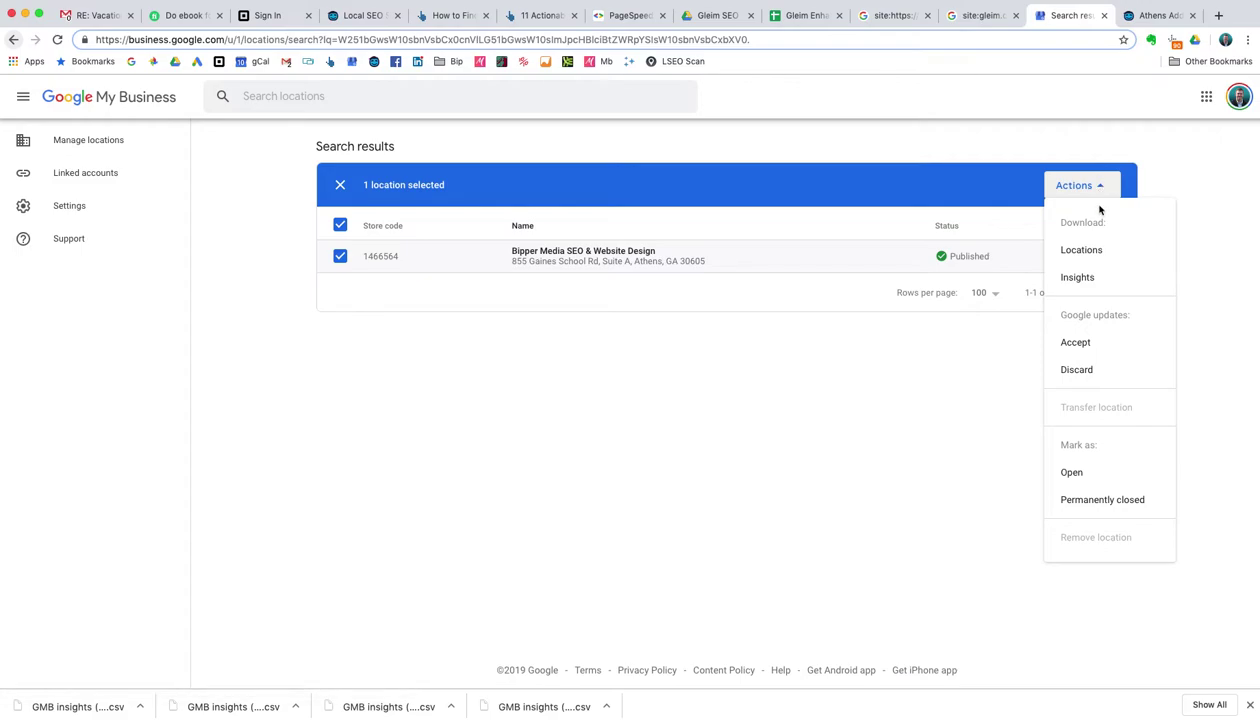
{"action": "left_click", "coordinate": [1079, 278]}
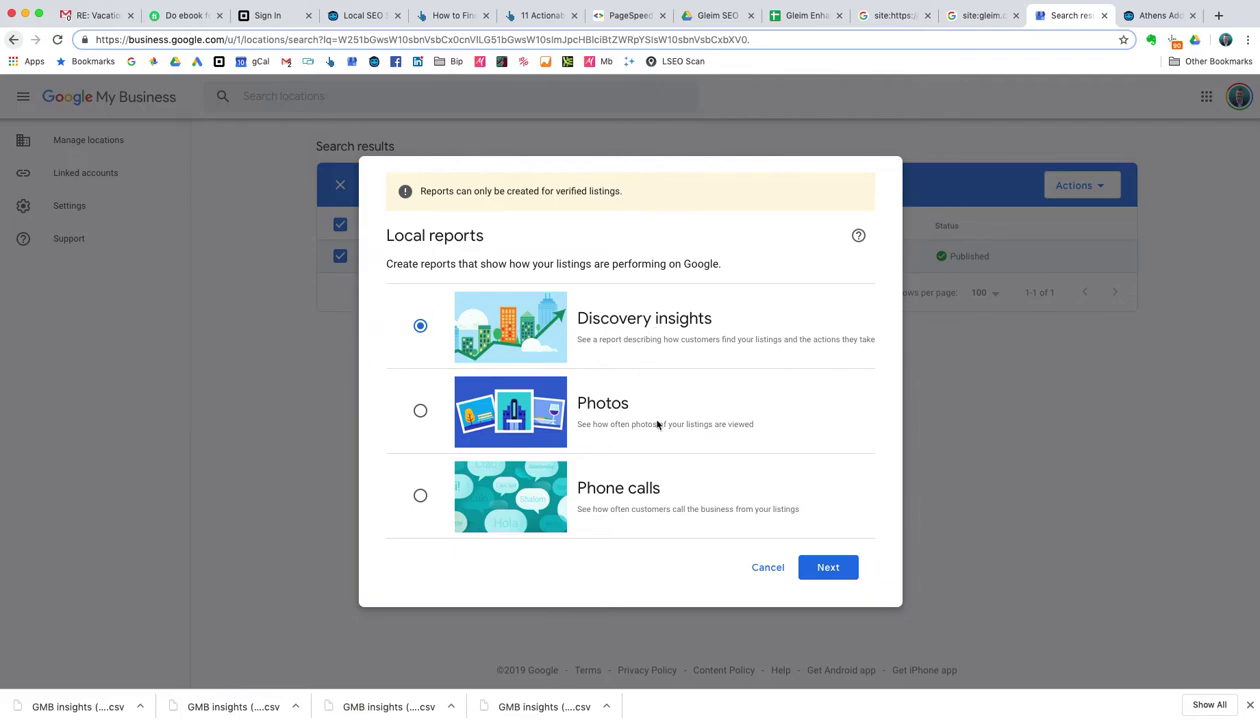
{"action": "left_click", "coordinate": [840, 568]}
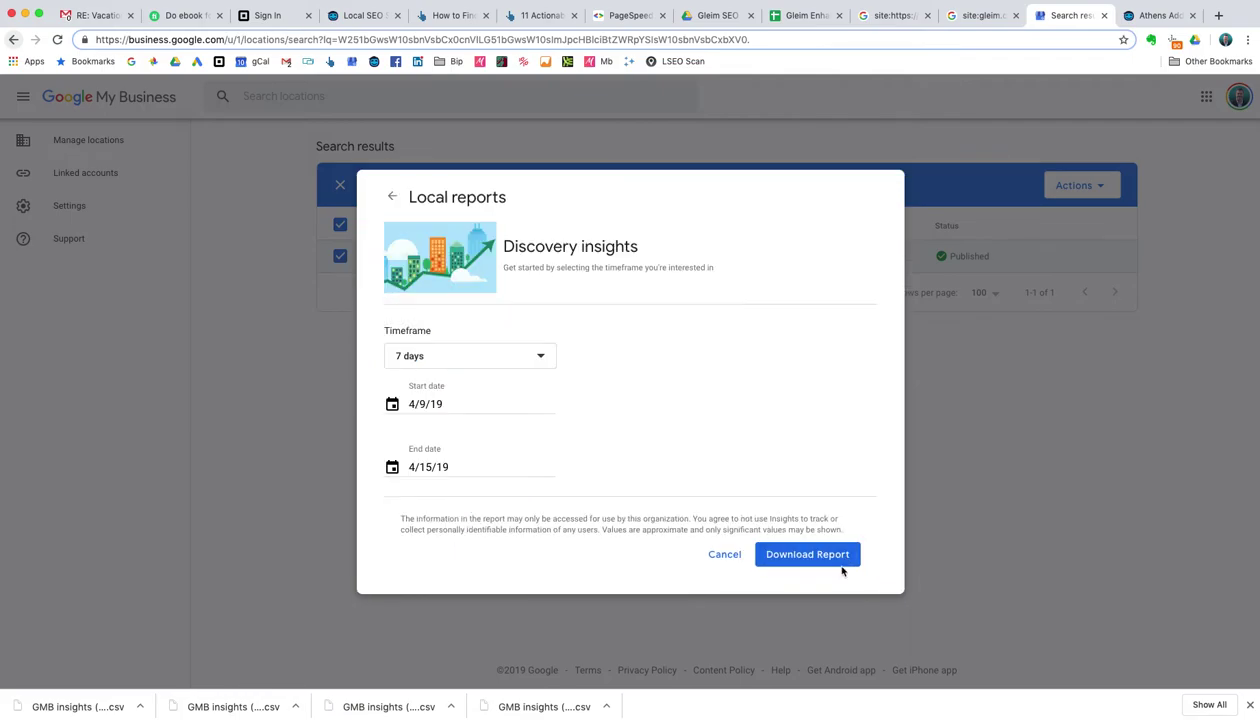
Set the report's timeframe to Customized range
{"action": "left_click", "coordinate": [543, 357]}
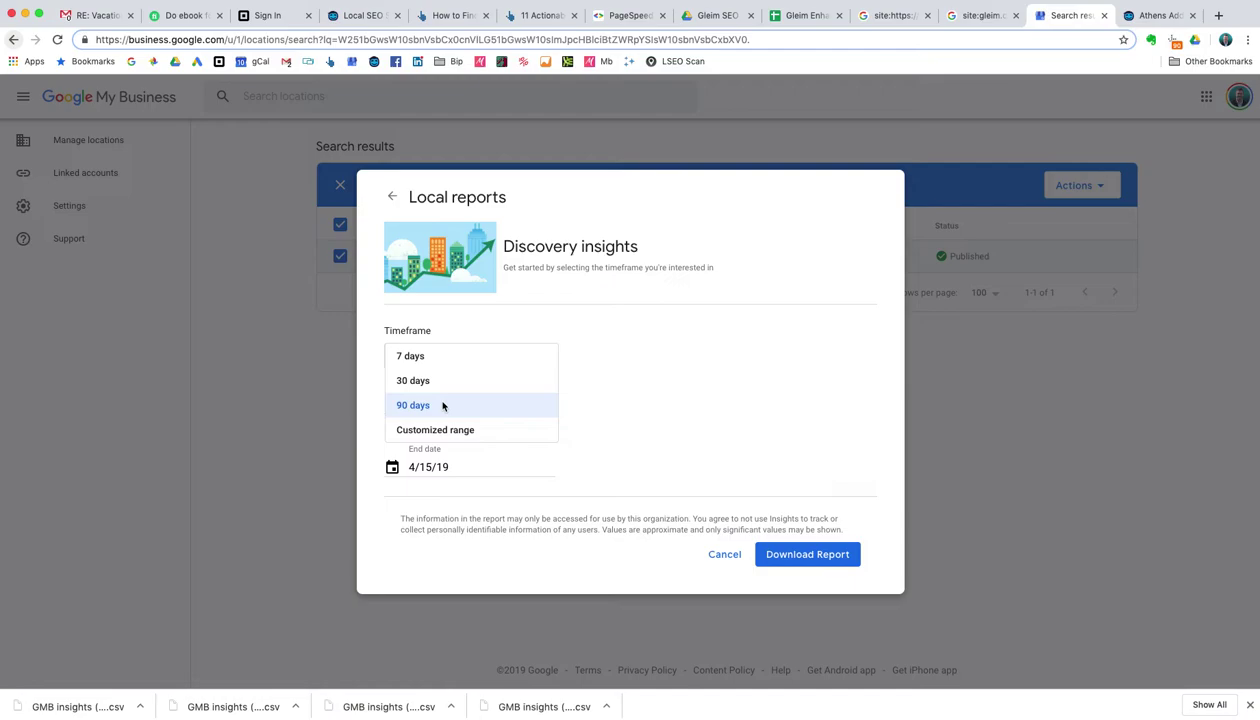
{"action": "left_click", "coordinate": [455, 430]}
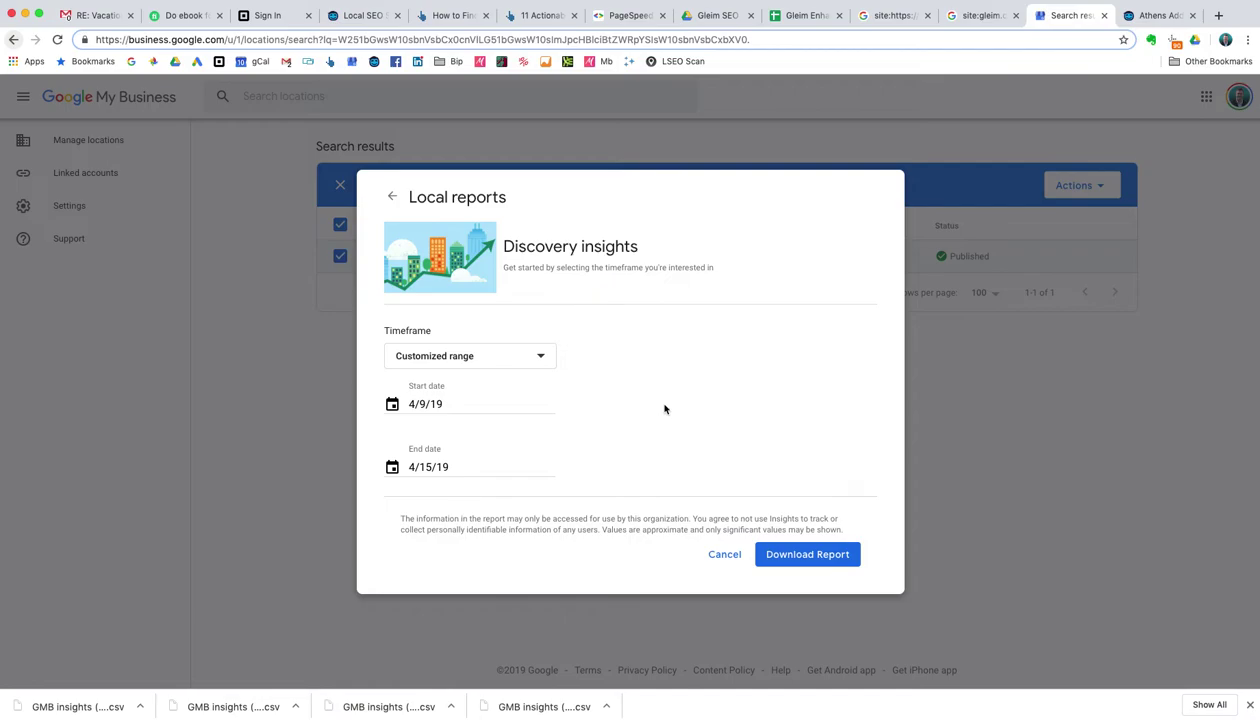
{"action": "left_click", "coordinate": [487, 355]}
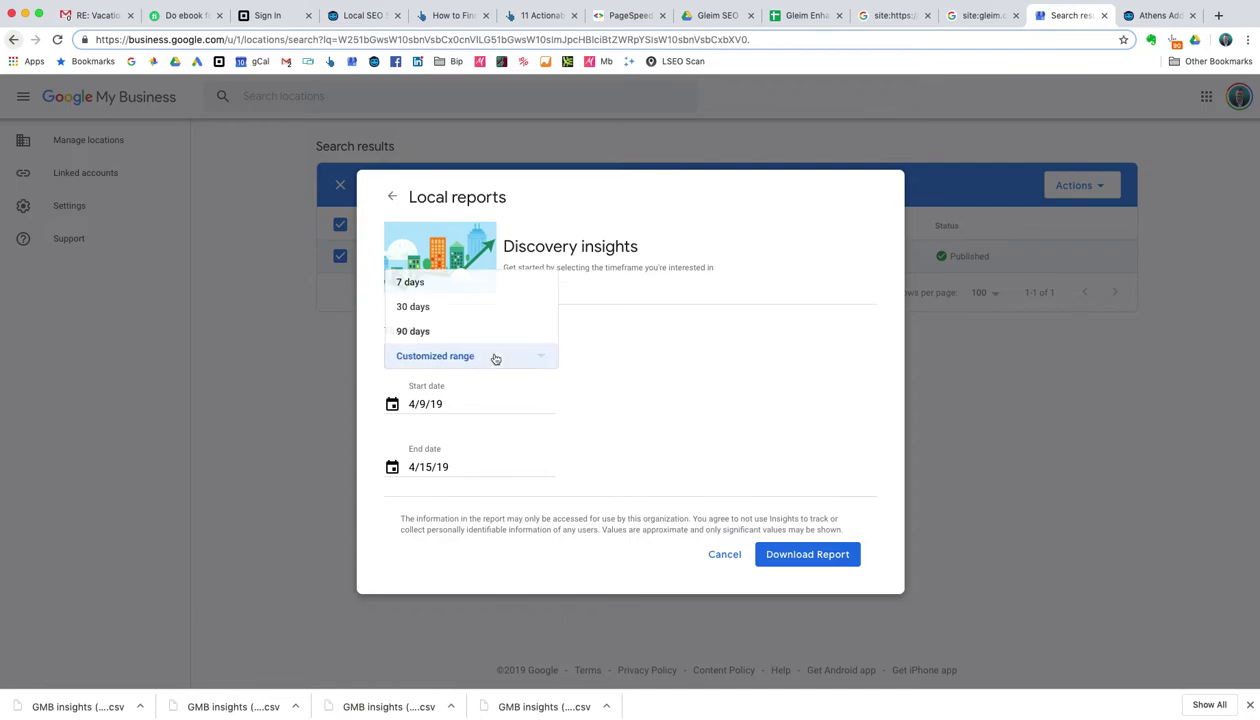
{"action": "left_click", "coordinate": [460, 355]}
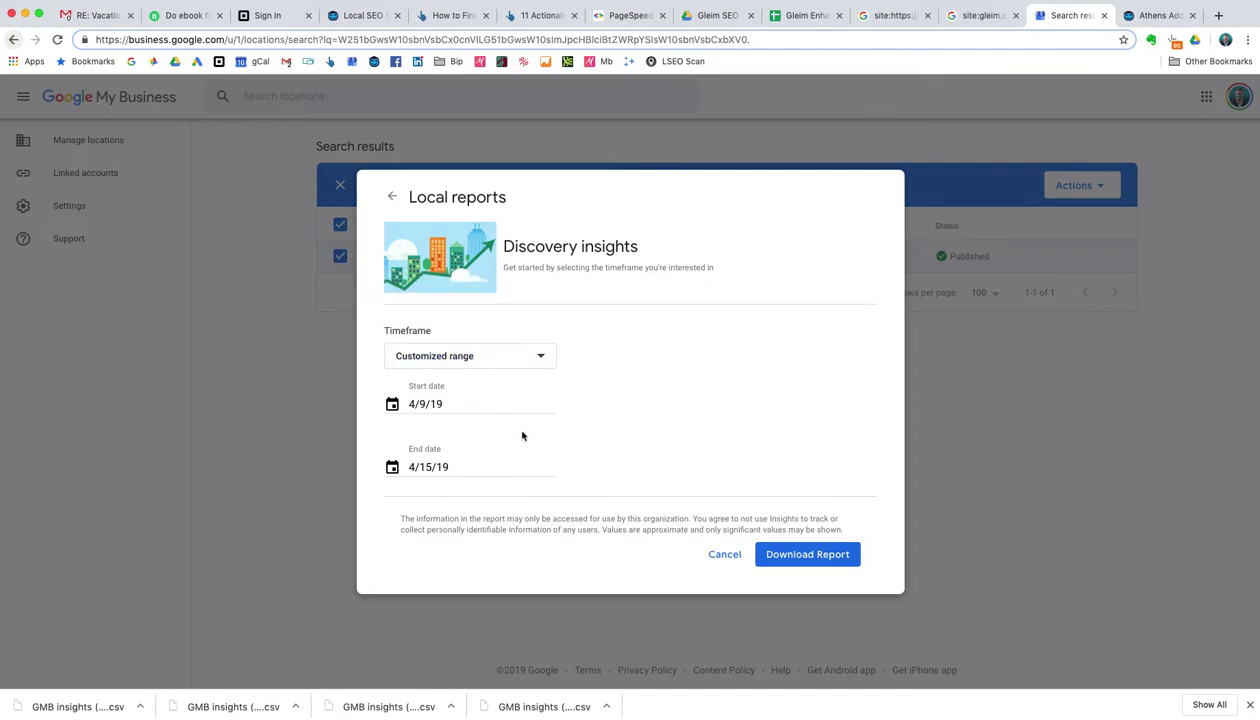
Set the report's start date to 11/1/18
{"action": "left_click", "coordinate": [420, 403]}
{"action": "left_click", "coordinate": [403, 460]}
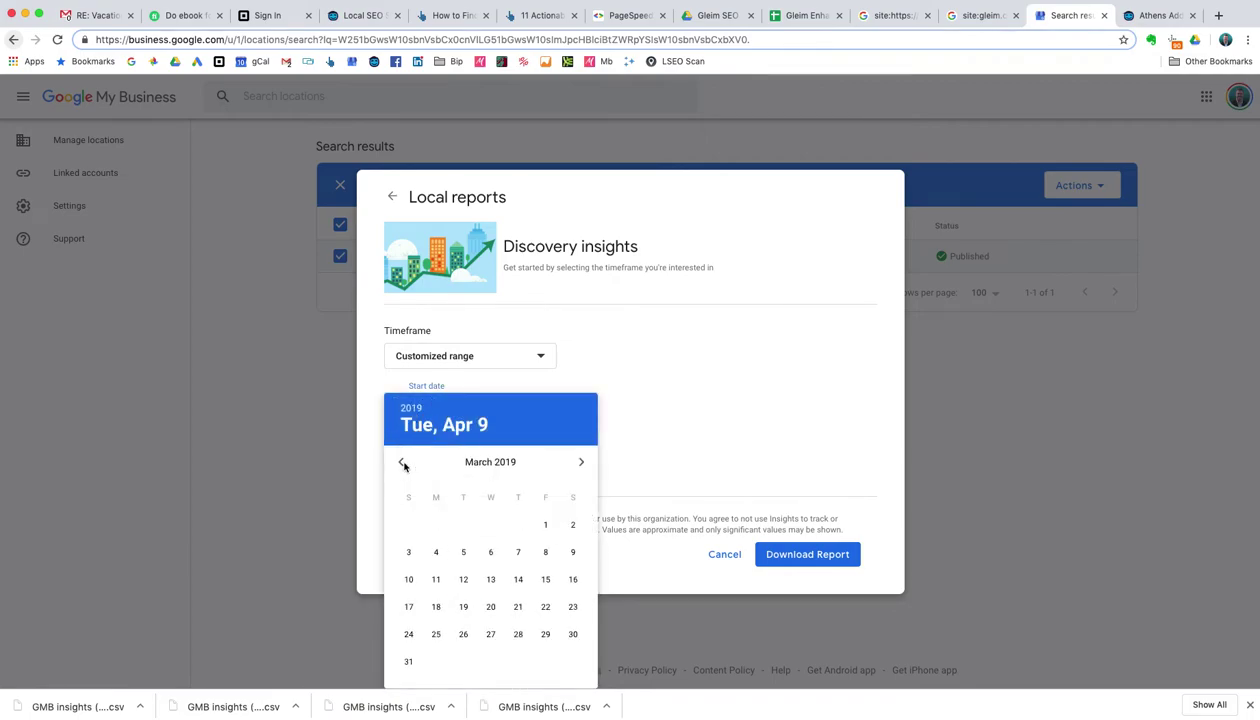
{"action": "left_click", "coordinate": [402, 463]}
{"action": "left_click", "coordinate": [401, 463]}
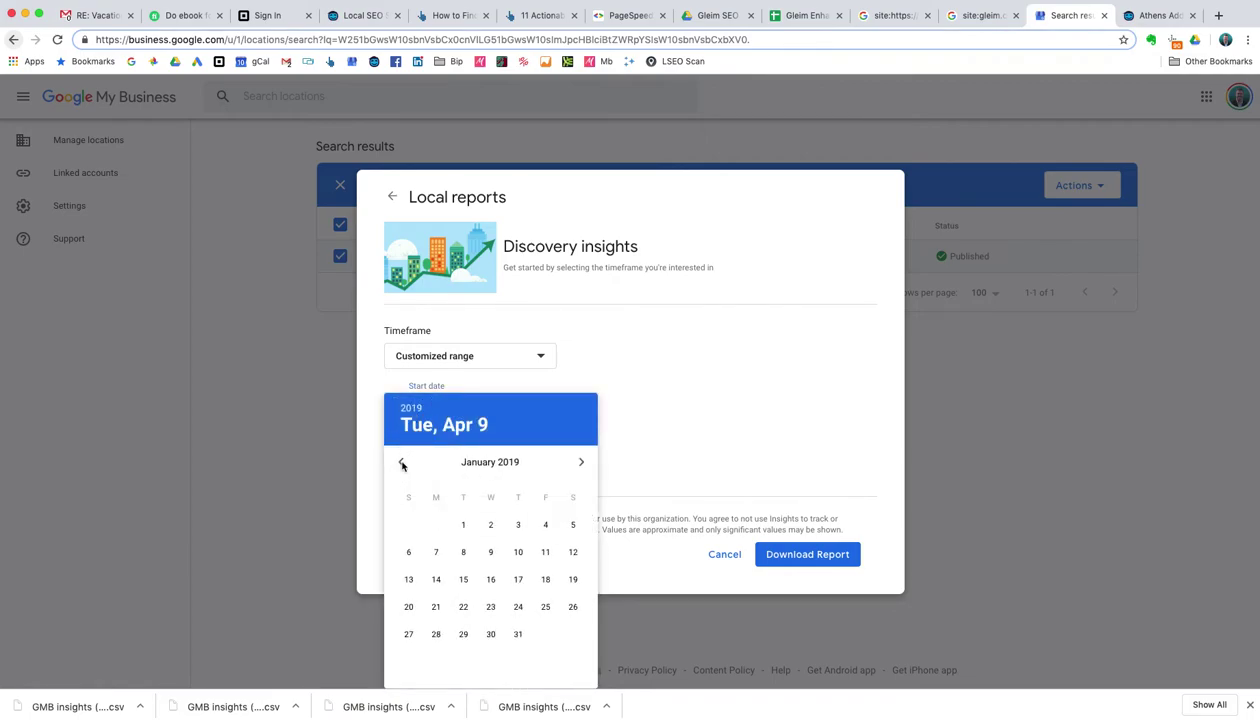
{"action": "left_click", "coordinate": [402, 464]}
{"action": "left_click", "coordinate": [401, 463]}
{"action": "left_click", "coordinate": [518, 524]}
Set the report's end date to 11/30/18 and download the report
{"action": "left_click", "coordinate": [437, 466]}
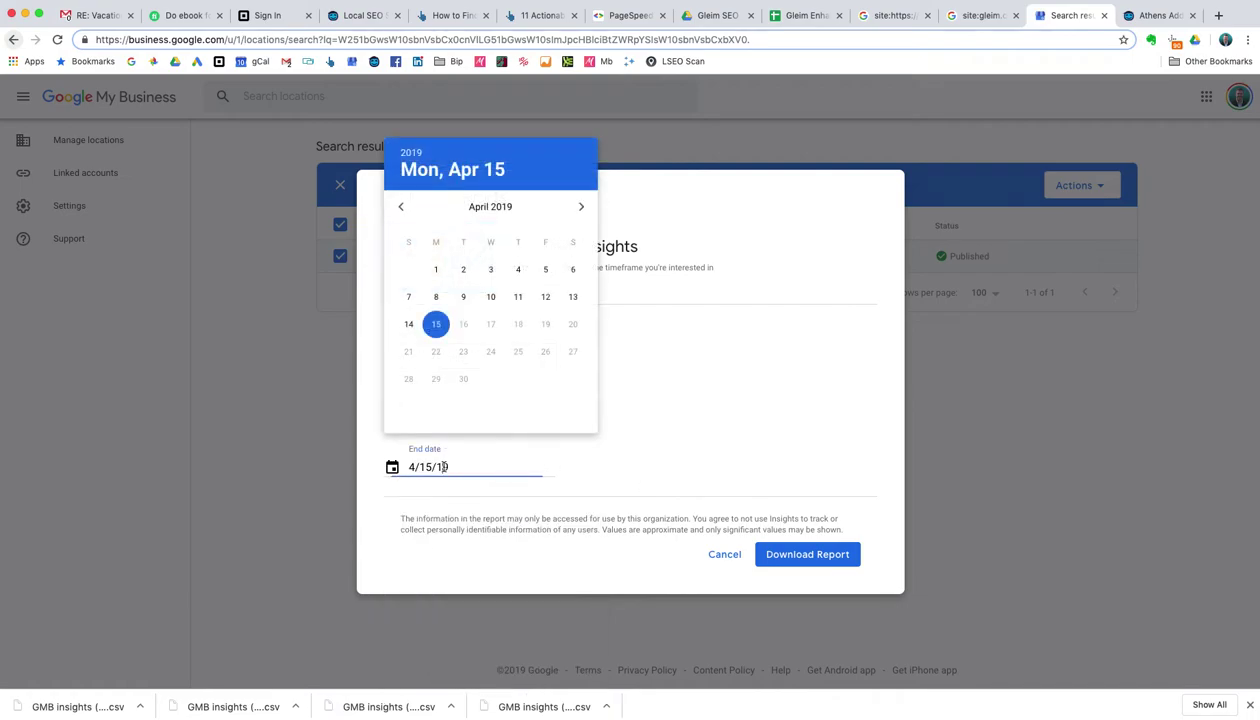
{"action": "left_click", "coordinate": [402, 207]}
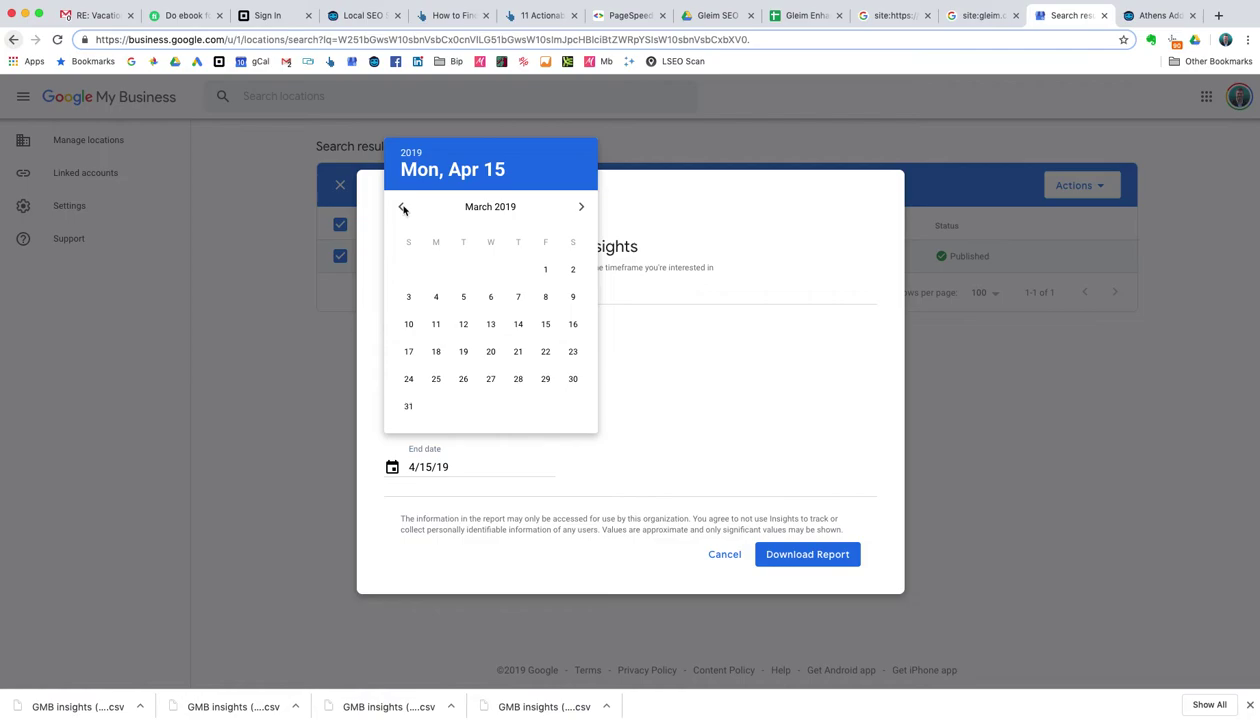
{"action": "left_click", "coordinate": [402, 207]}
{"action": "left_click", "coordinate": [402, 207]}
{"action": "left_click", "coordinate": [402, 207]}
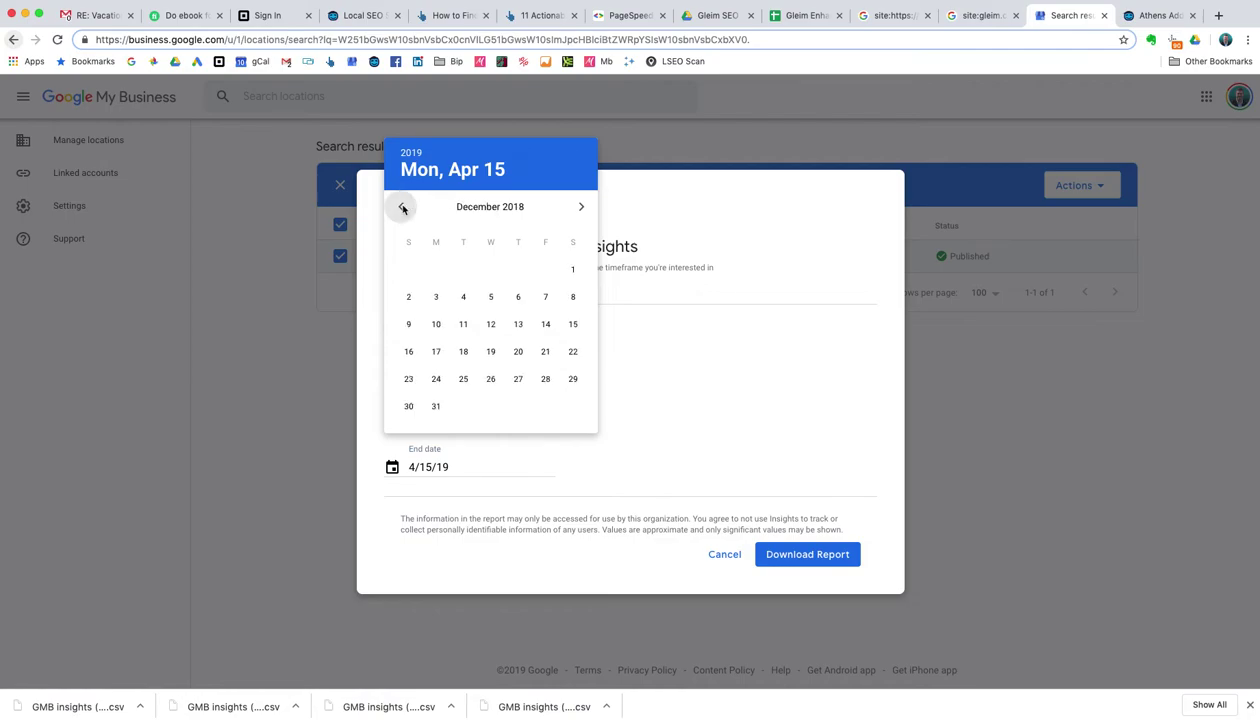
{"action": "left_click", "coordinate": [402, 207]}
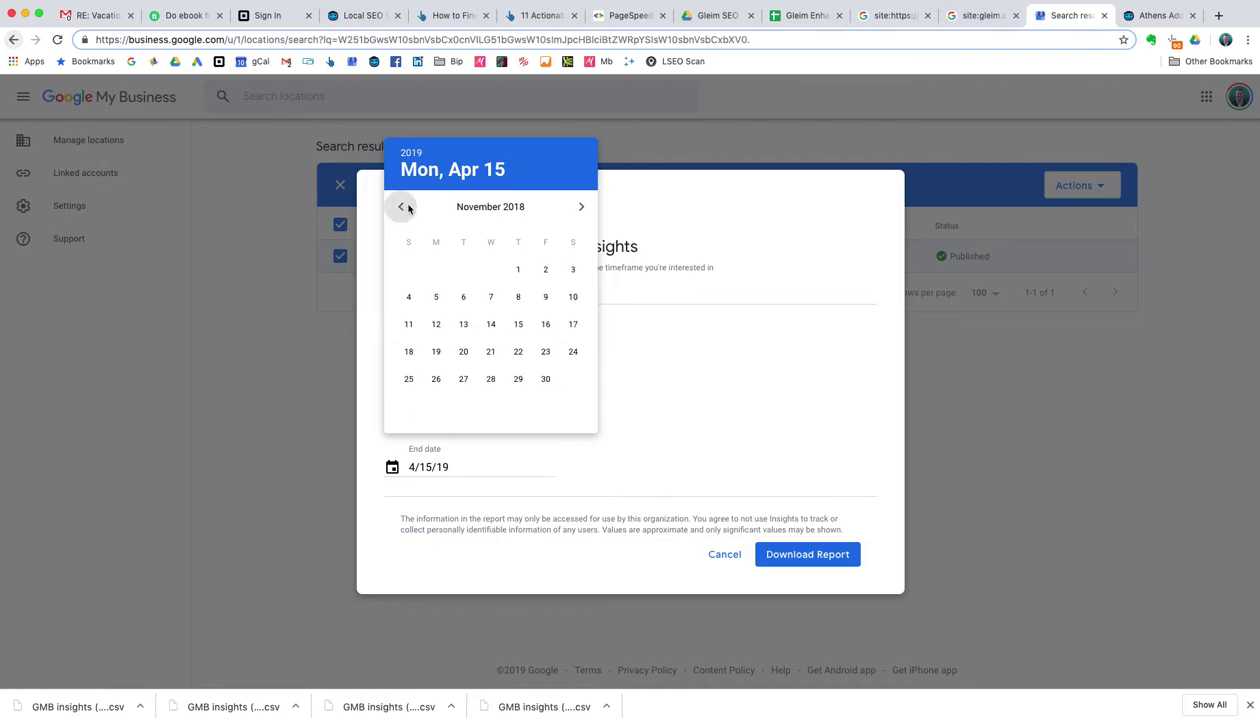
{"action": "left_click", "coordinate": [545, 383]}
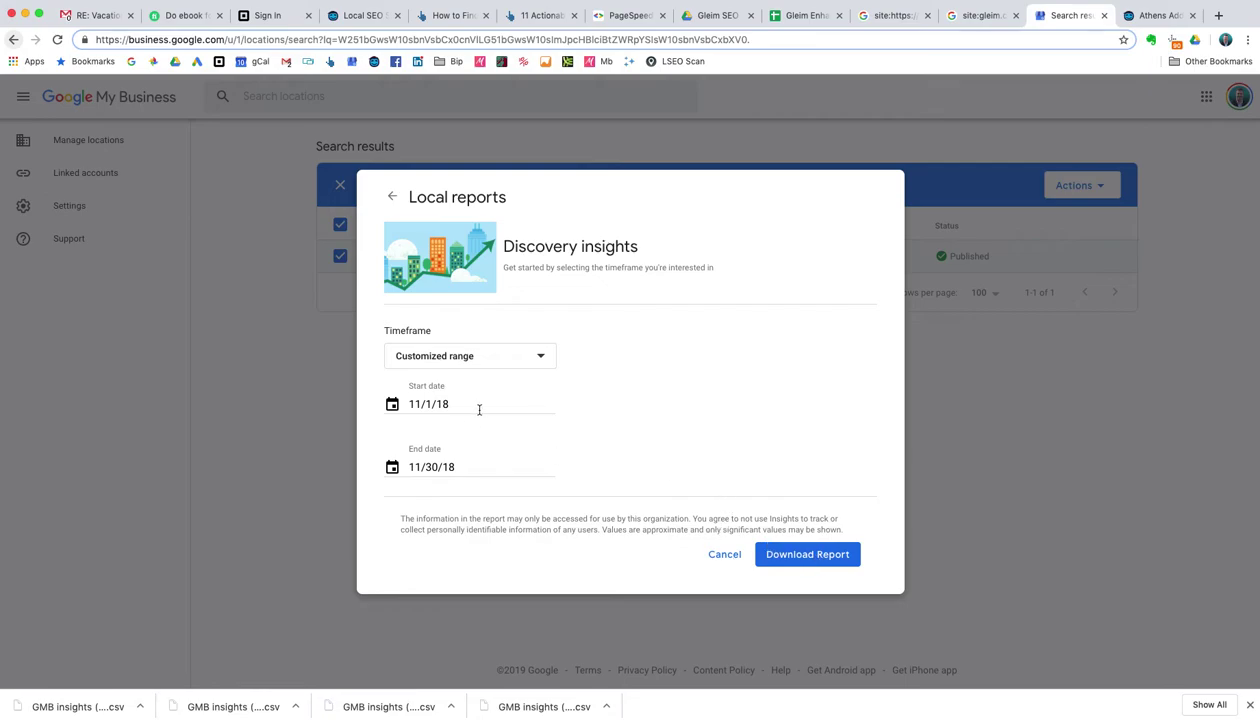
{"action": "left_click", "coordinate": [808, 560]}
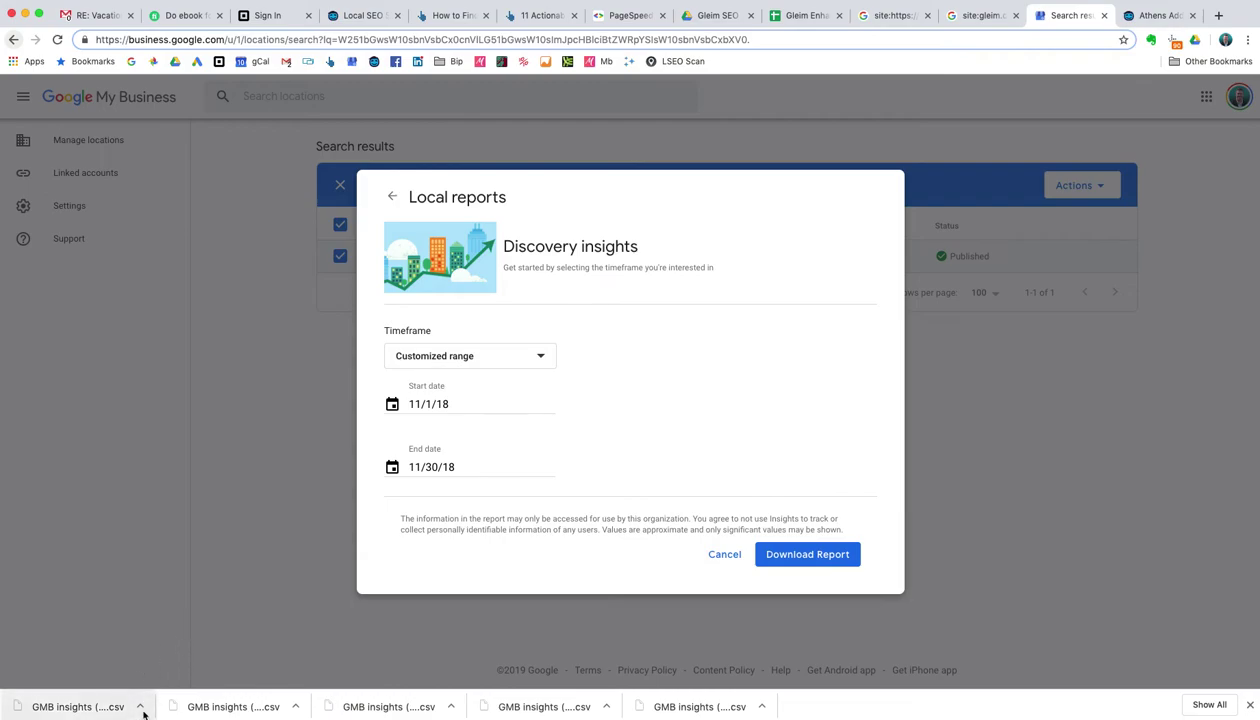
Open the downloaded GMB insights CSV for November 2018 in Excel and move its window slightly upward
{"action": "left_click", "coordinate": [139, 707]}
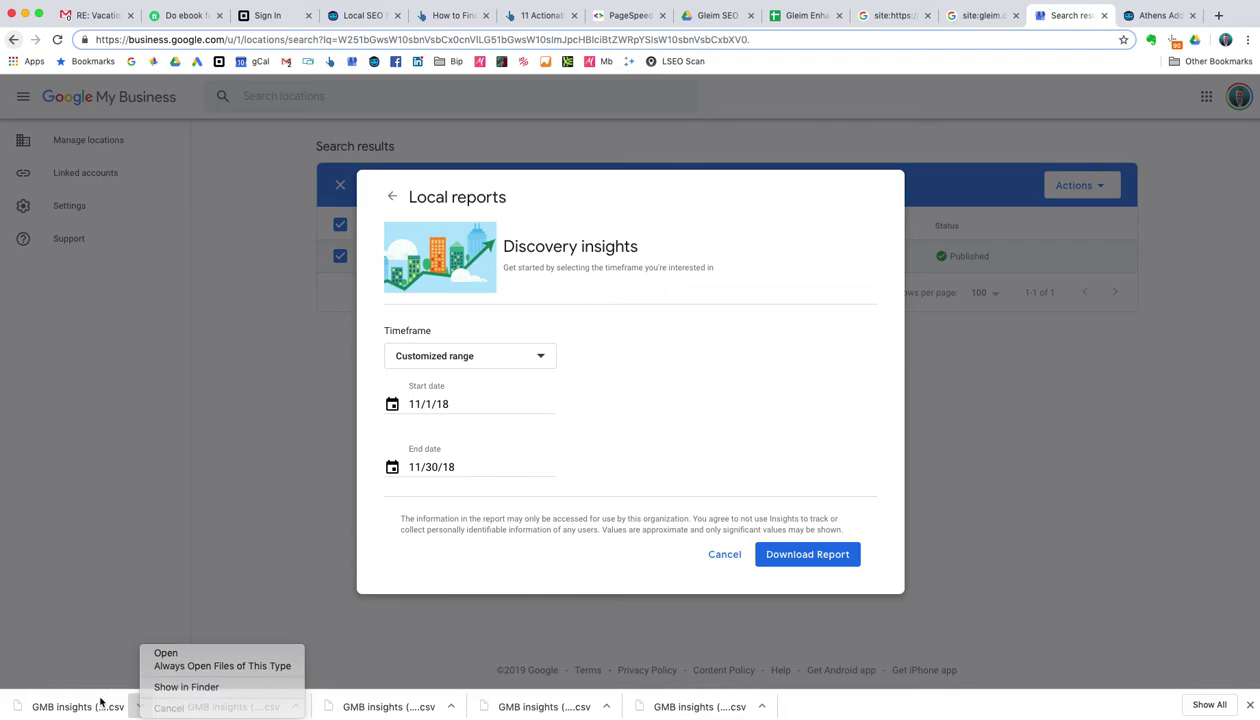
{"action": "left_click", "coordinate": [124, 677]}
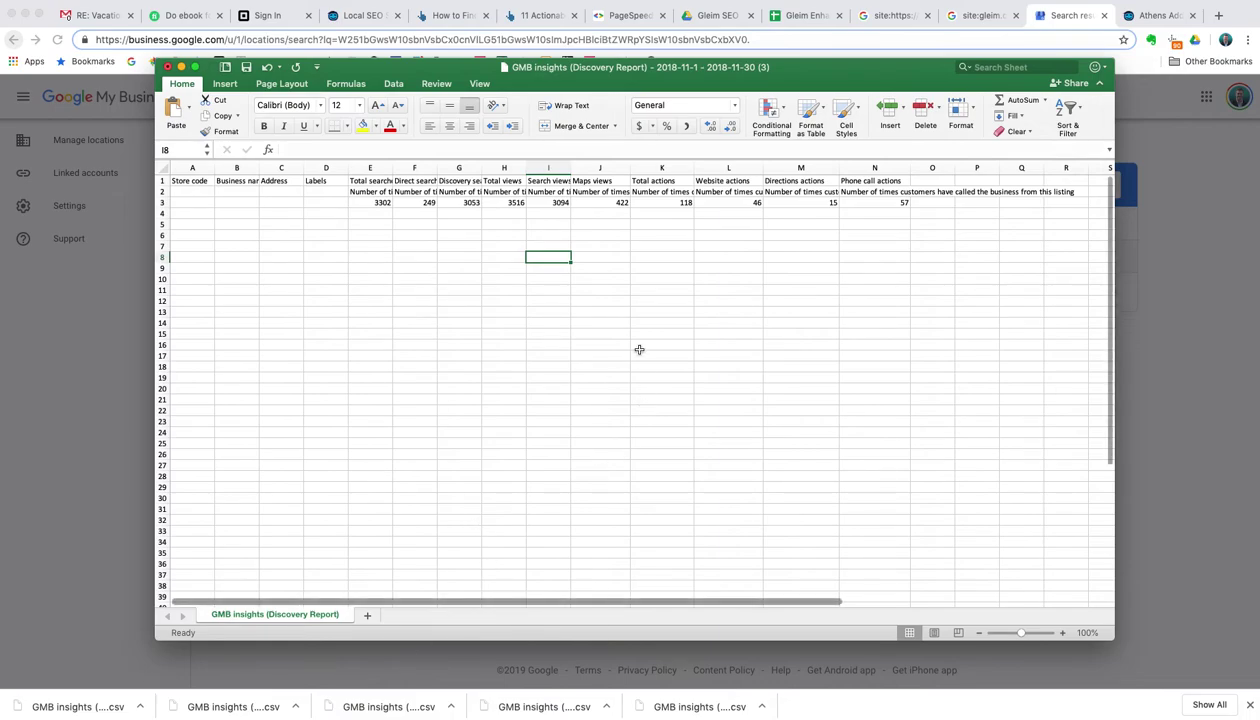
{"action": "left_click", "coordinate": [639, 348]}
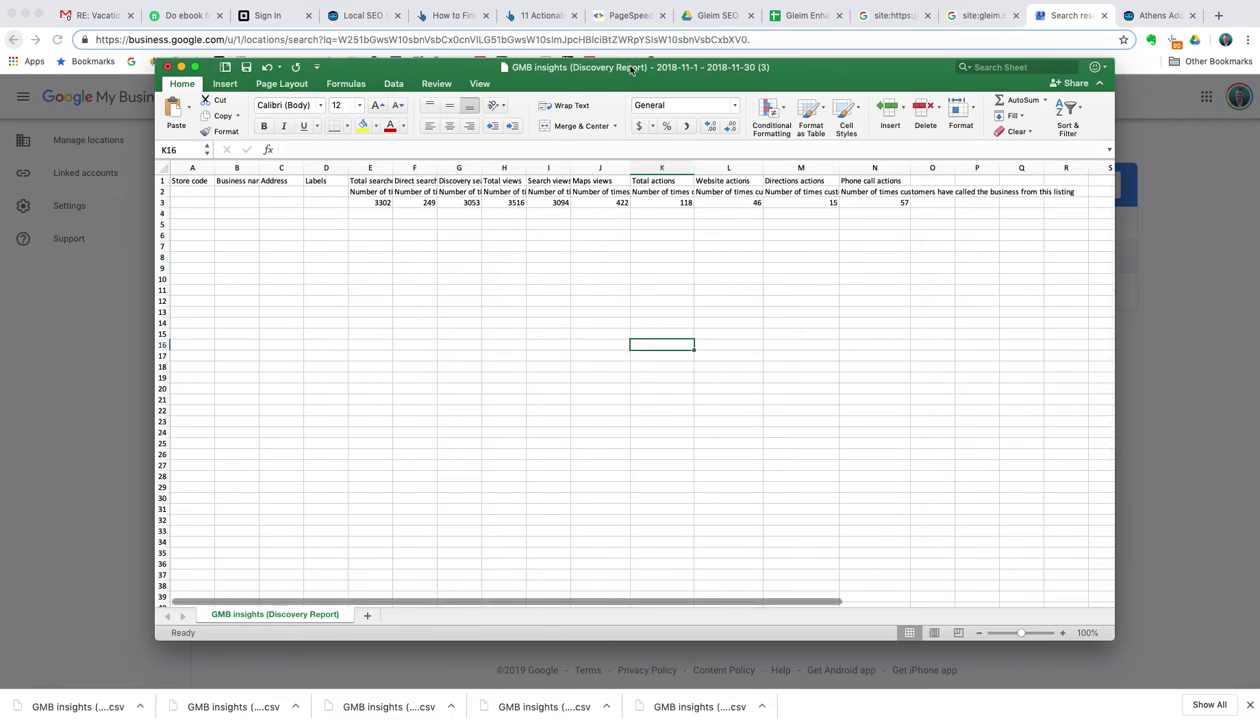
{"action": "left_click_drag", "start_coordinate": [631, 70], "coordinate": [617, 48]}
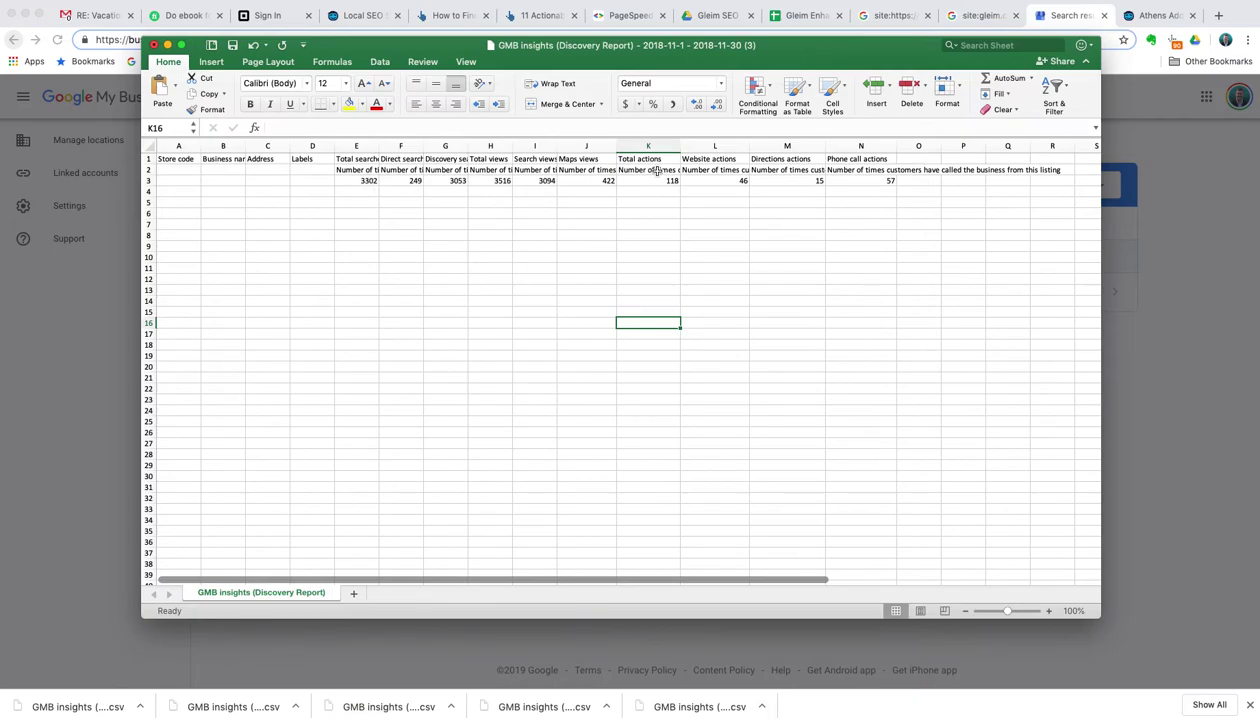
Widen the Total actions, Search views, Total views, Discovery searches and Direct searches columns so their headings are readable
{"action": "left_click_drag", "start_coordinate": [681, 145], "coordinate": [709, 145]}
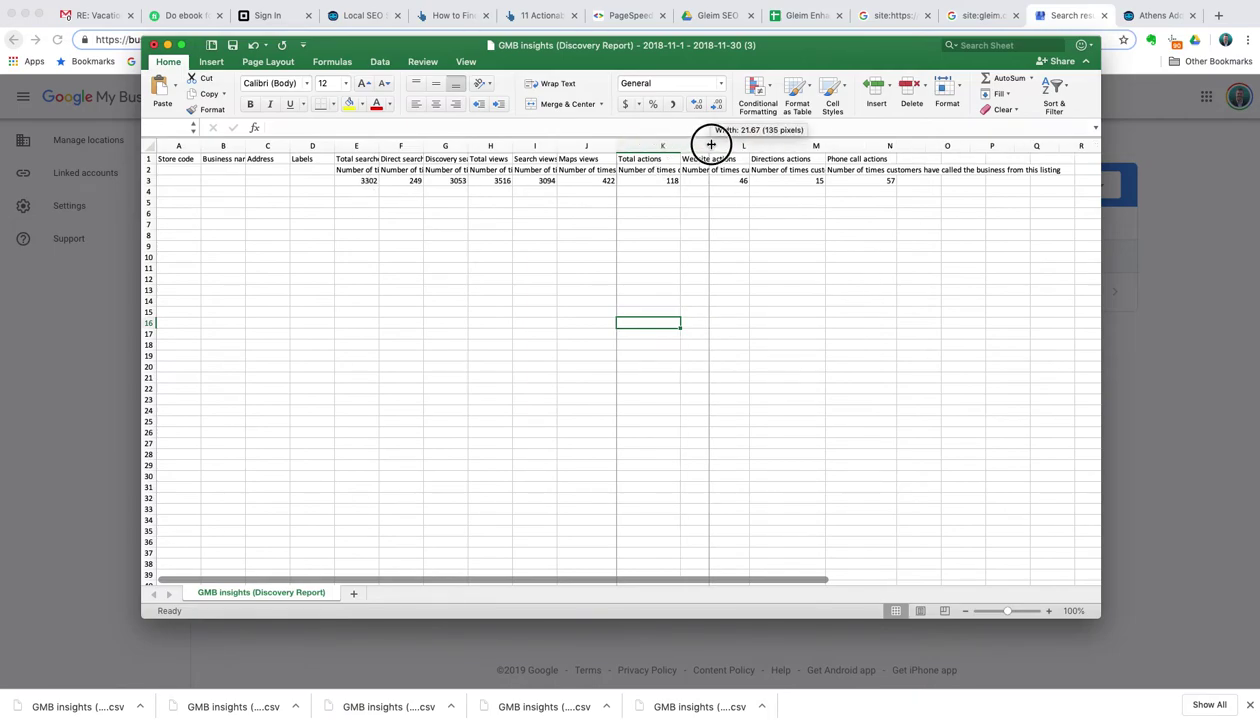
{"action": "left_click_drag", "start_coordinate": [561, 145], "coordinate": [612, 147]}
{"action": "left_click", "coordinate": [575, 181]}
{"action": "mouse_move", "coordinate": [512, 149]}
{"action": "left_mouse_down"}
{"action": "mouse_move", "coordinate": [535, 145]}
{"action": "mouse_move", "coordinate": [508, 146]}
{"action": "left_mouse_up"}
{"action": "left_click", "coordinate": [458, 158]}
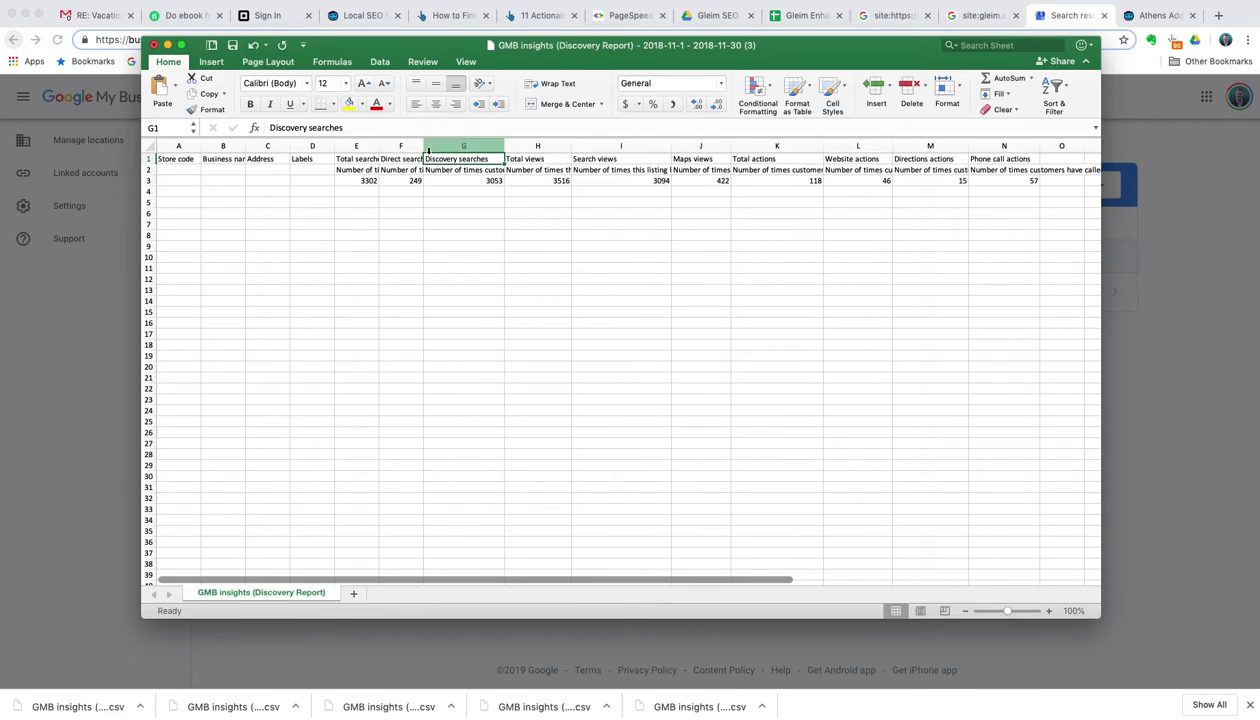
{"action": "left_click_drag", "start_coordinate": [423, 145], "coordinate": [460, 146]}
{"action": "left_click", "coordinate": [426, 158]}
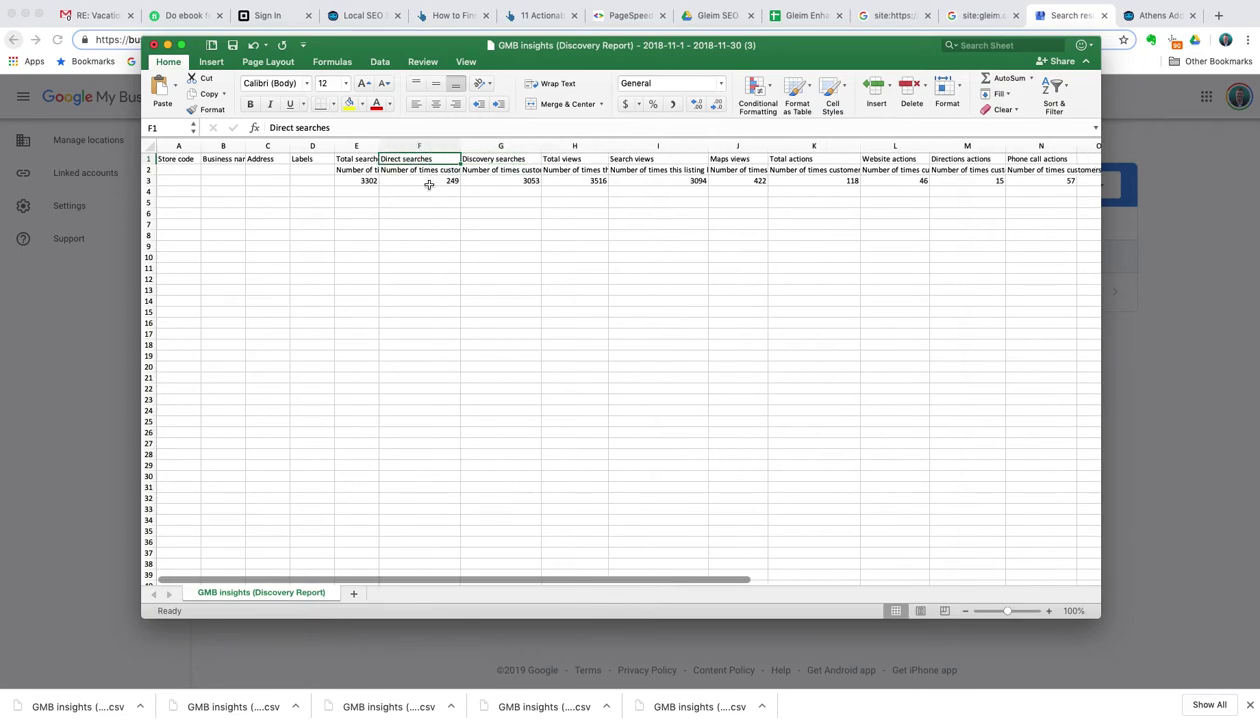
Examine the report's metric descriptions and figures from Total searches through Phone call actions
{"action": "left_click", "coordinate": [427, 181]}
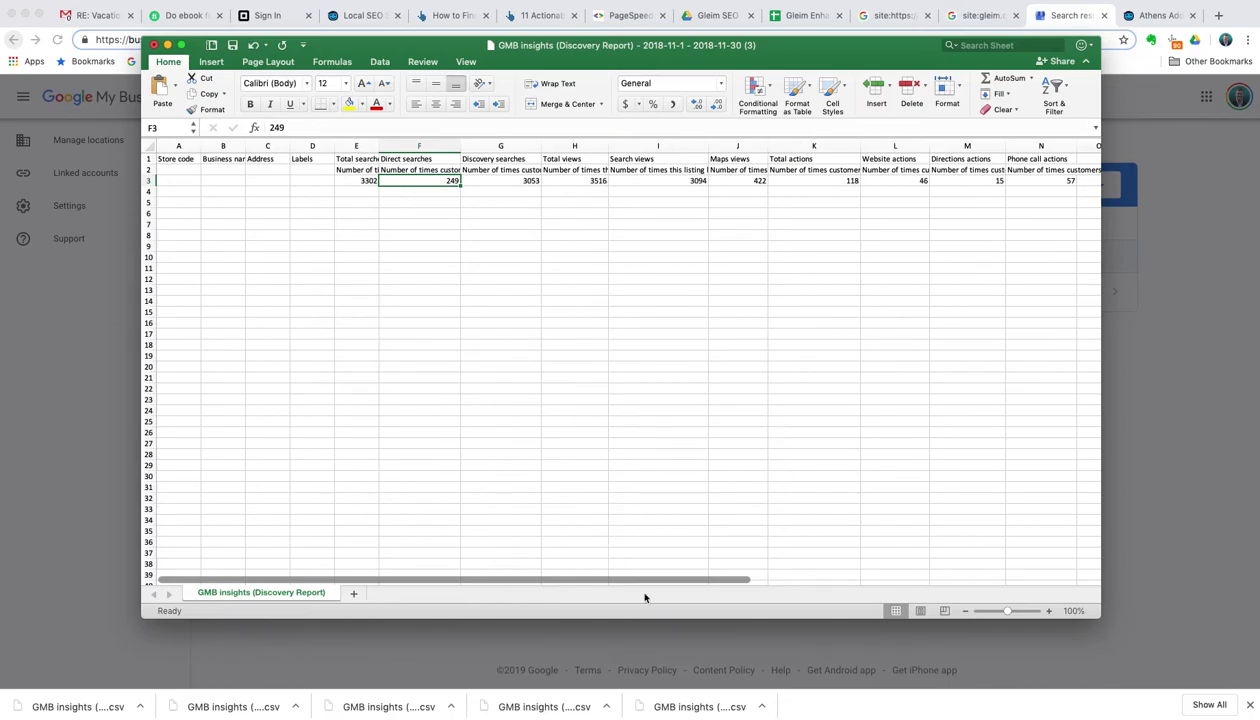
{"action": "left_click_drag", "start_coordinate": [641, 579], "coordinate": [714, 581]}
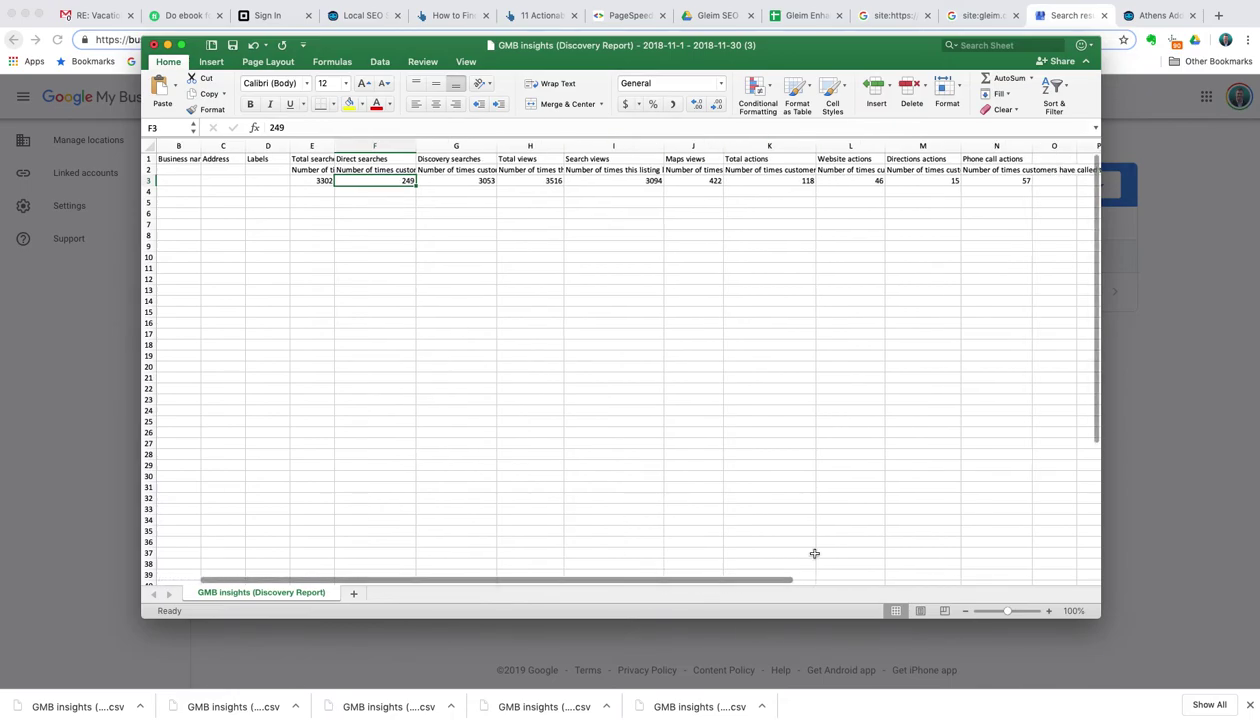
{"action": "left_click", "coordinate": [986, 168]}
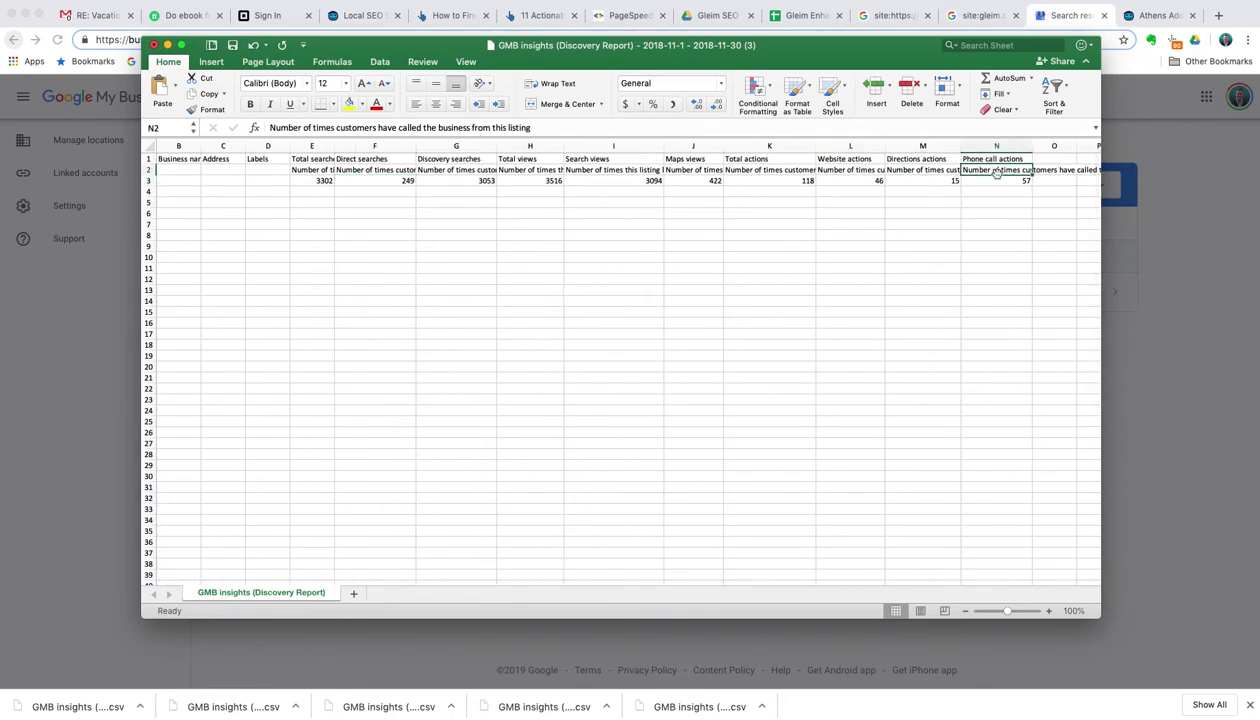
{"action": "left_click", "coordinate": [998, 180]}
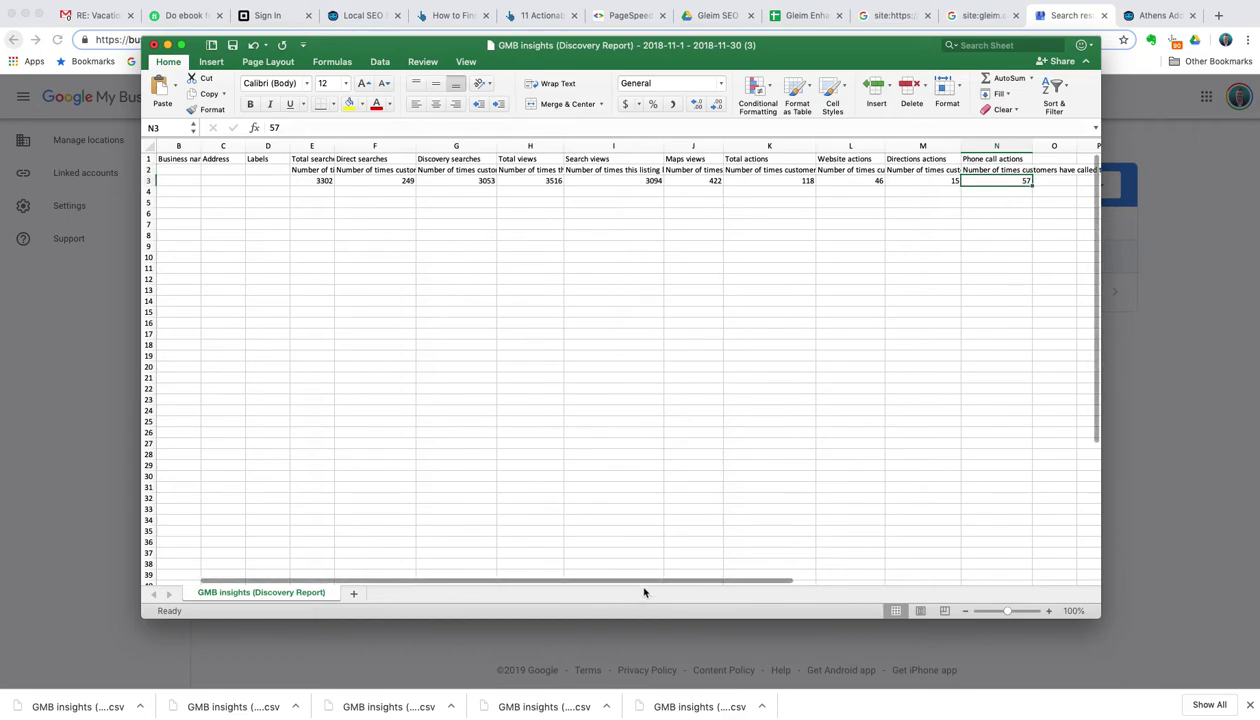
{"action": "mouse_move", "coordinate": [640, 580]}
{"action": "left_mouse_down"}
{"action": "mouse_move", "coordinate": [717, 582]}
{"action": "mouse_move", "coordinate": [645, 581]}
{"action": "left_mouse_up"}
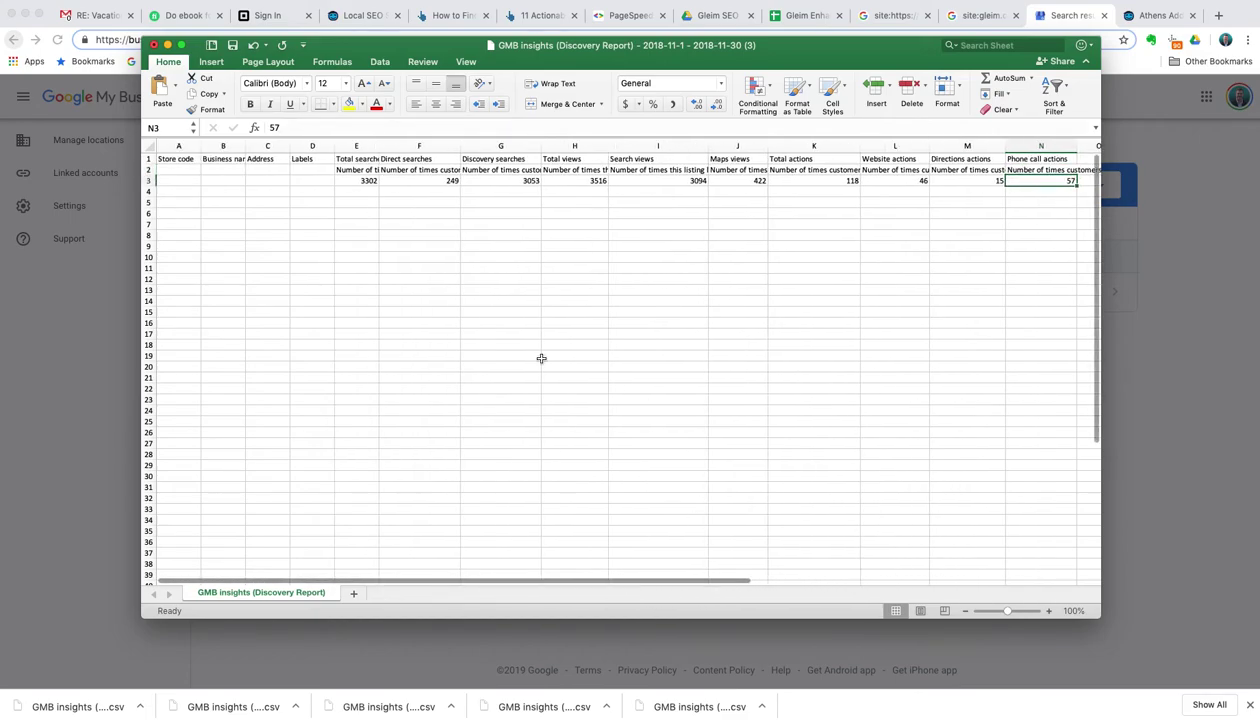
{"action": "left_click_drag", "start_coordinate": [360, 172], "coordinate": [1026, 183]}
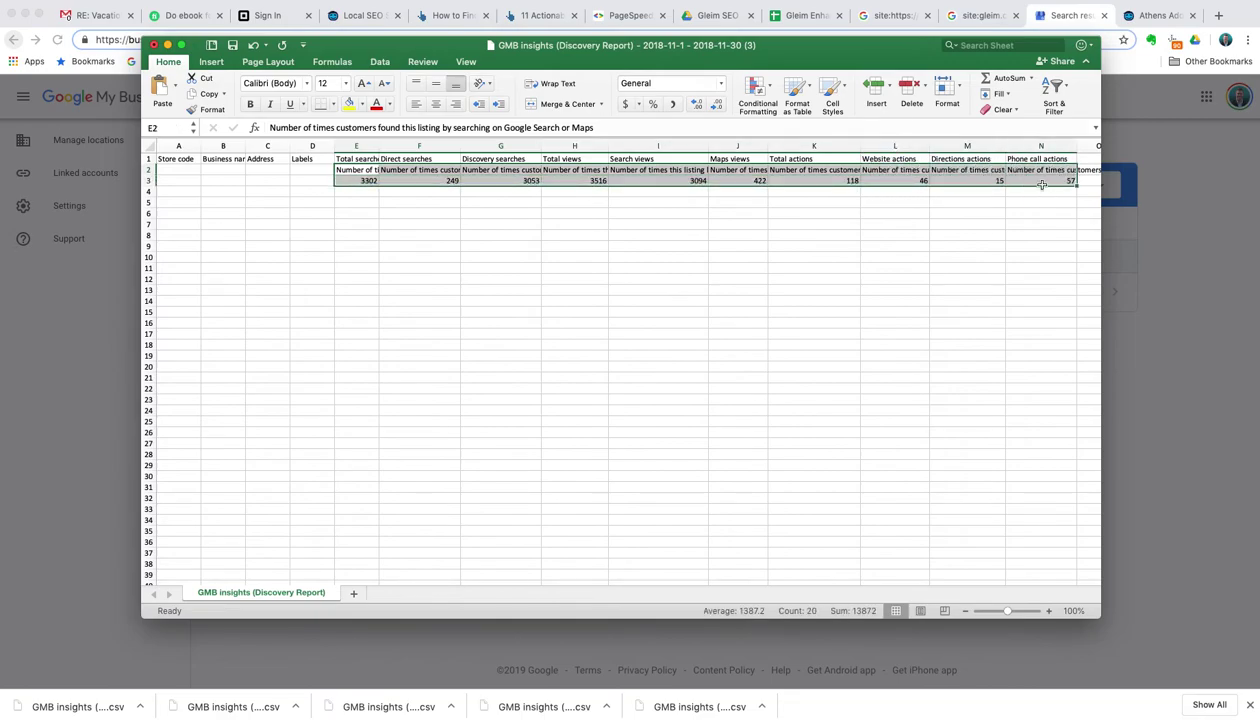
{"action": "left_click", "coordinate": [943, 243]}
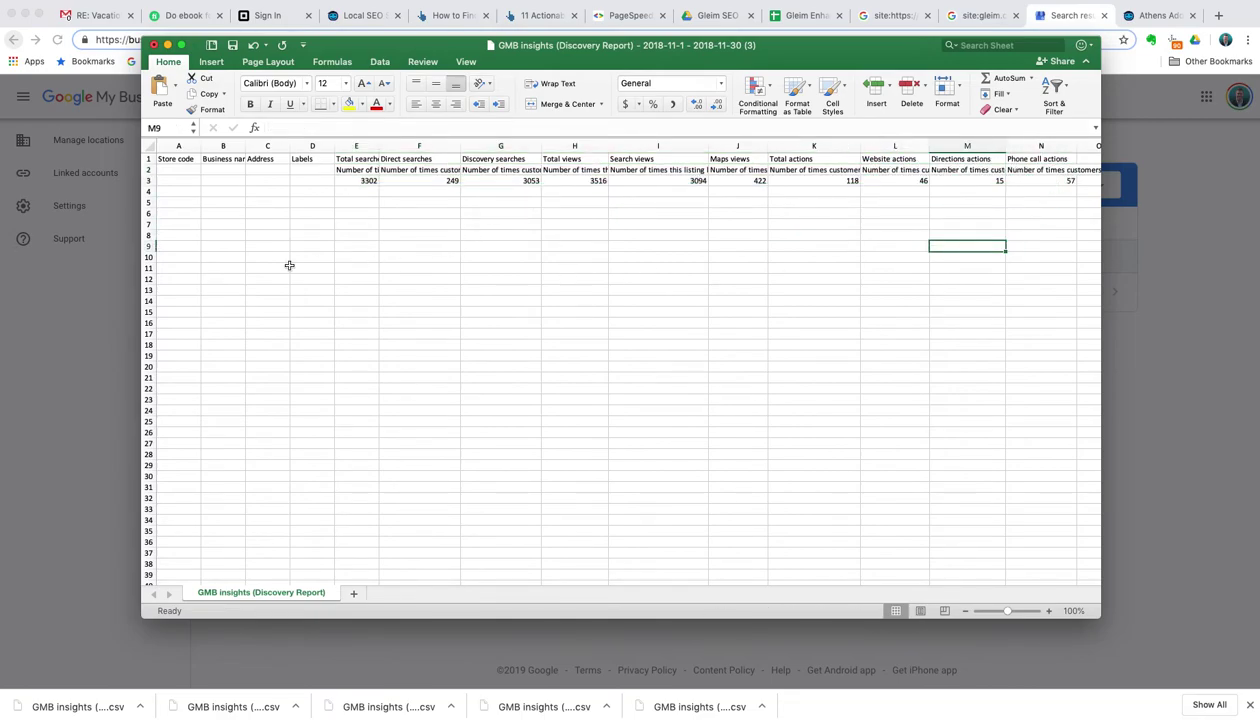
Return to the Discovery insights report in the browser and set its start date to 3/1/19
{"action": "left_click", "coordinate": [121, 320]}
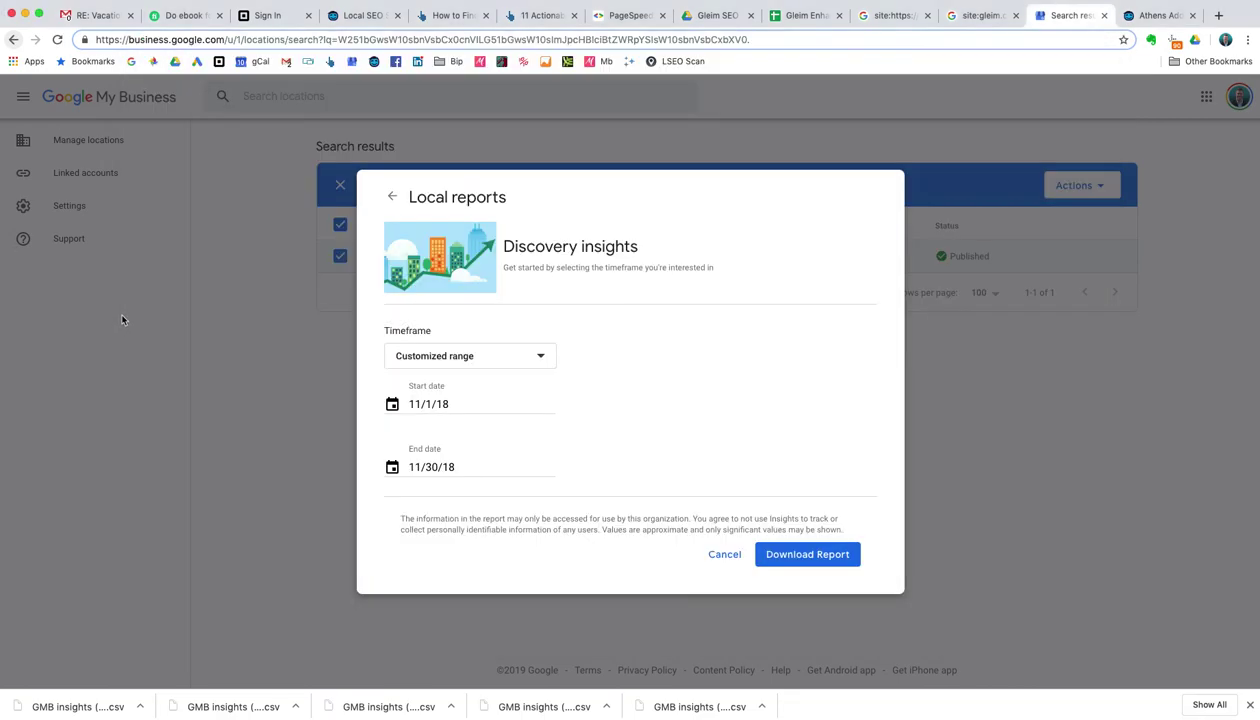
{"action": "left_click", "coordinate": [393, 404]}
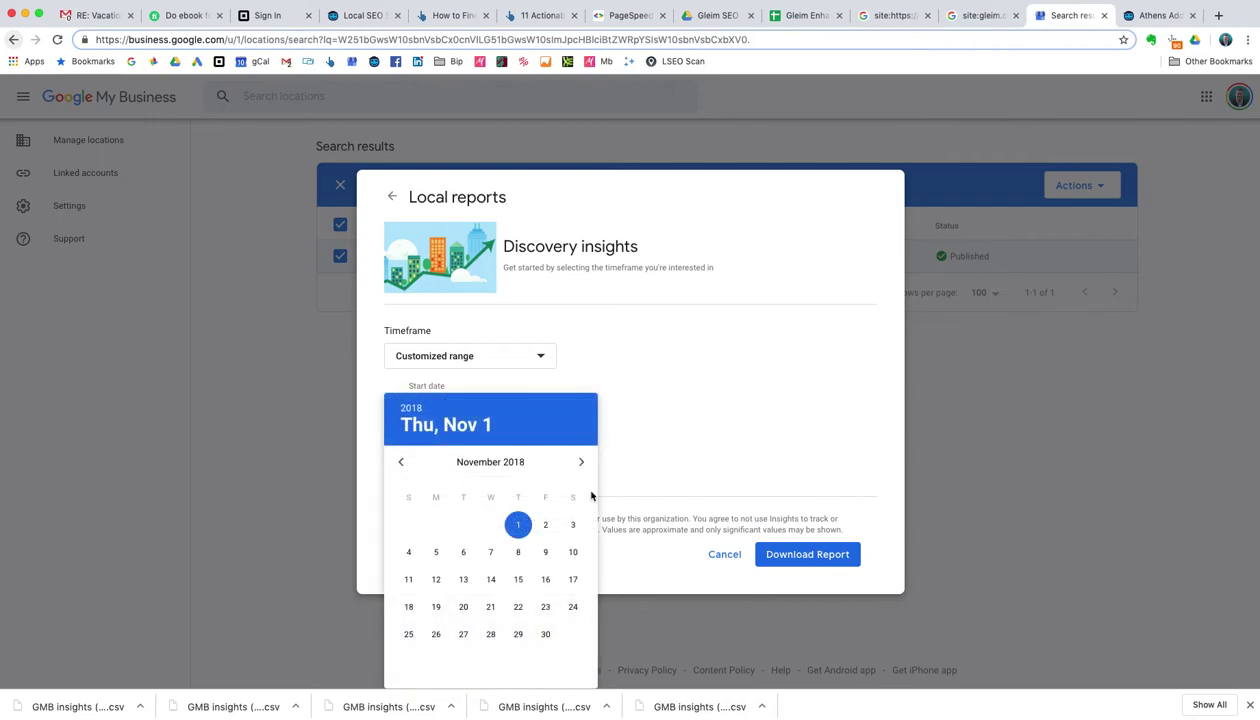
{"action": "left_click", "coordinate": [581, 464]}
{"action": "left_click", "coordinate": [581, 464]}
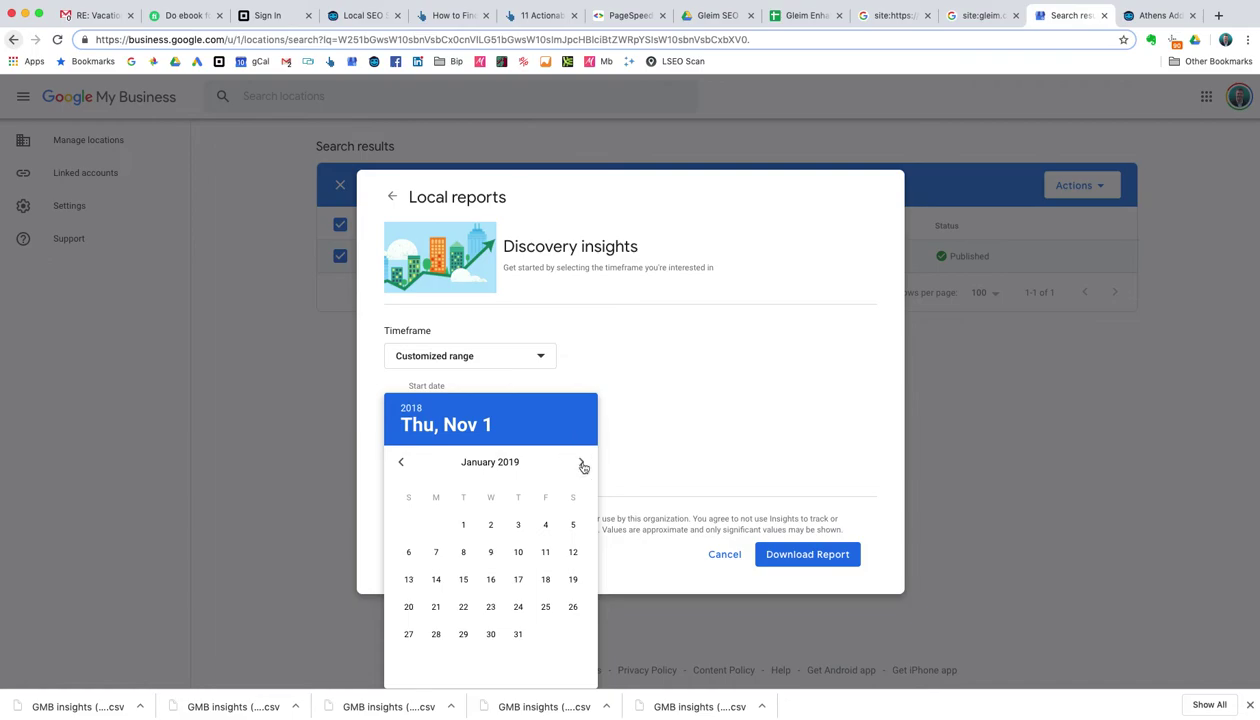
{"action": "left_click", "coordinate": [581, 464]}
{"action": "left_click", "coordinate": [581, 464]}
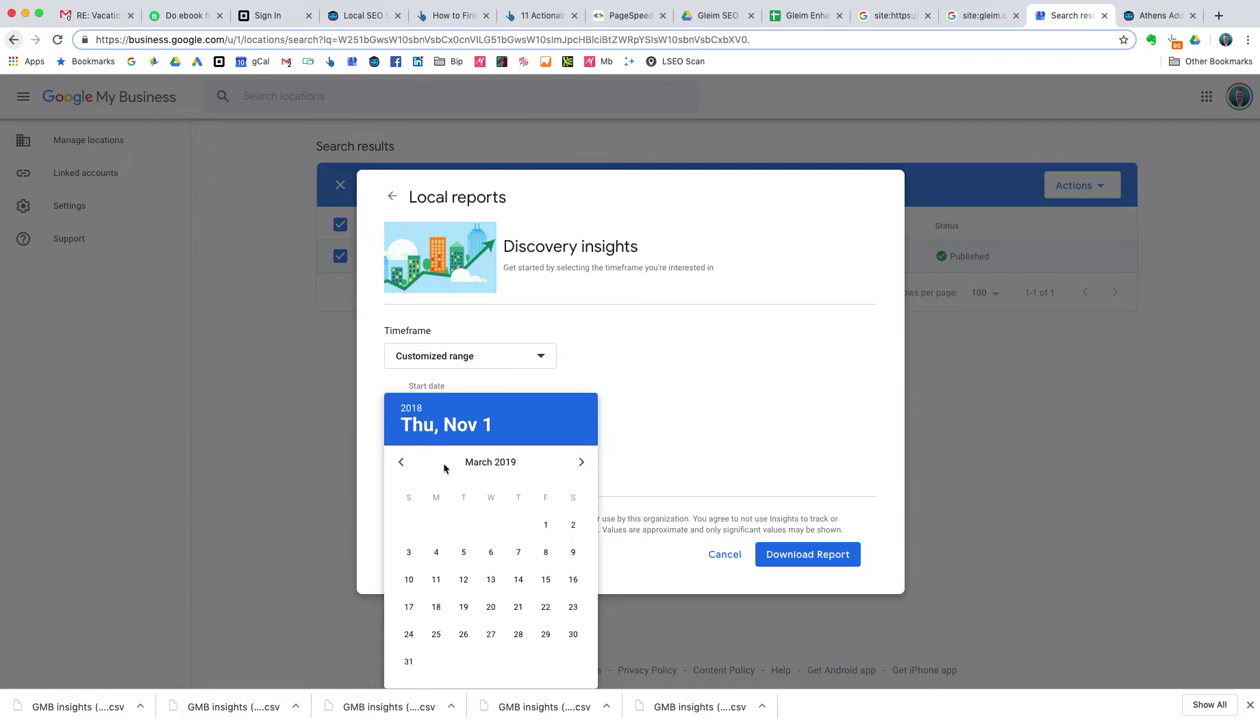
{"action": "left_click", "coordinate": [545, 524]}
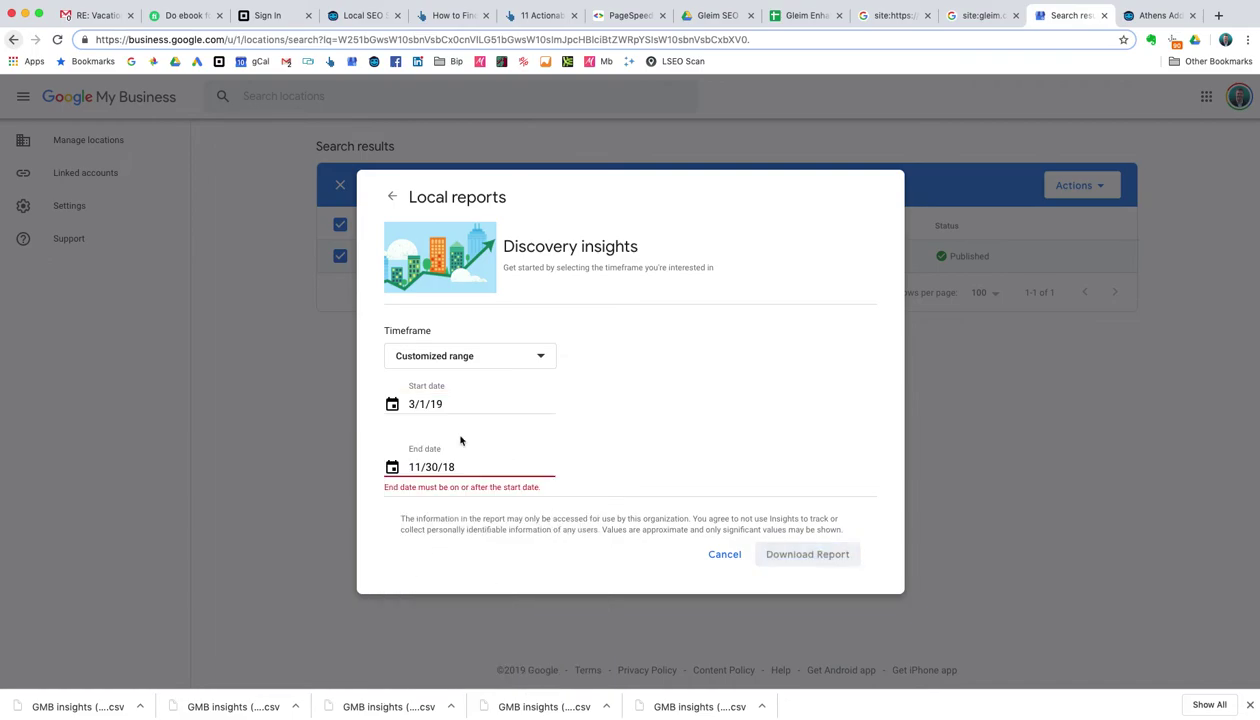
Set the end date of the Discovery insights report to 3/31/19
{"action": "left_click", "coordinate": [393, 474]}
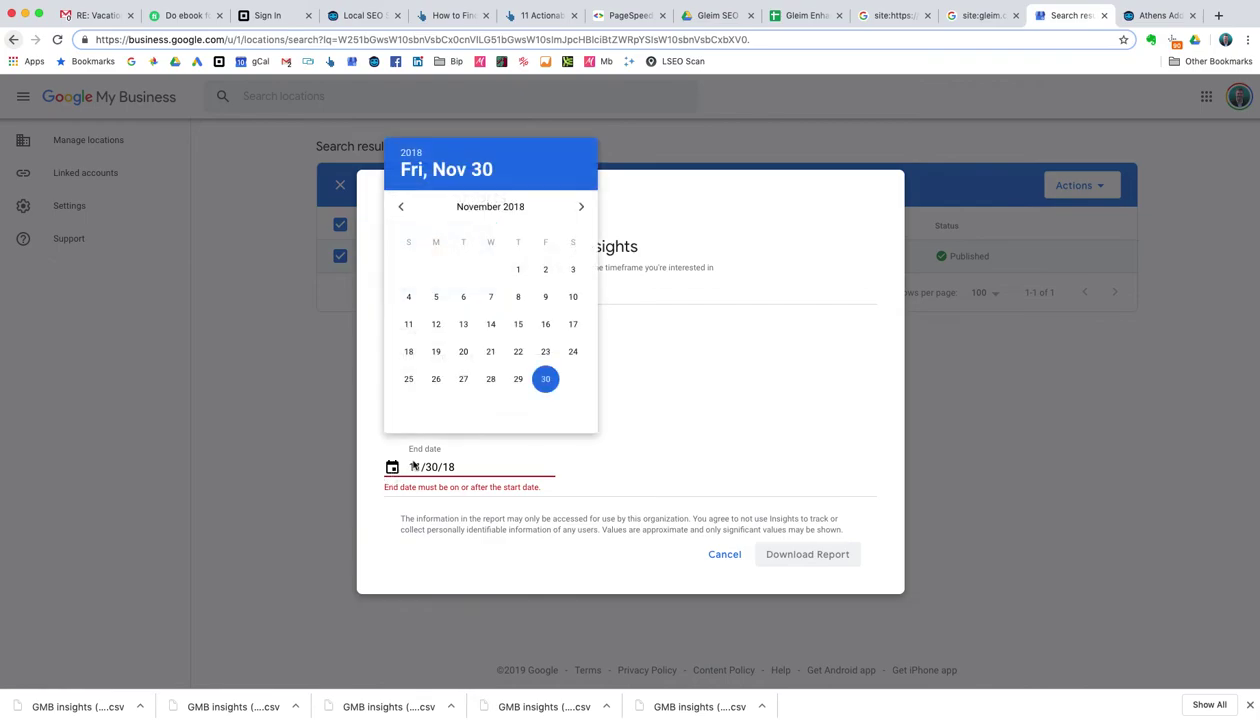
{"action": "left_click", "coordinate": [581, 207]}
{"action": "left_click", "coordinate": [581, 207]}
{"action": "left_click", "coordinate": [581, 207]}
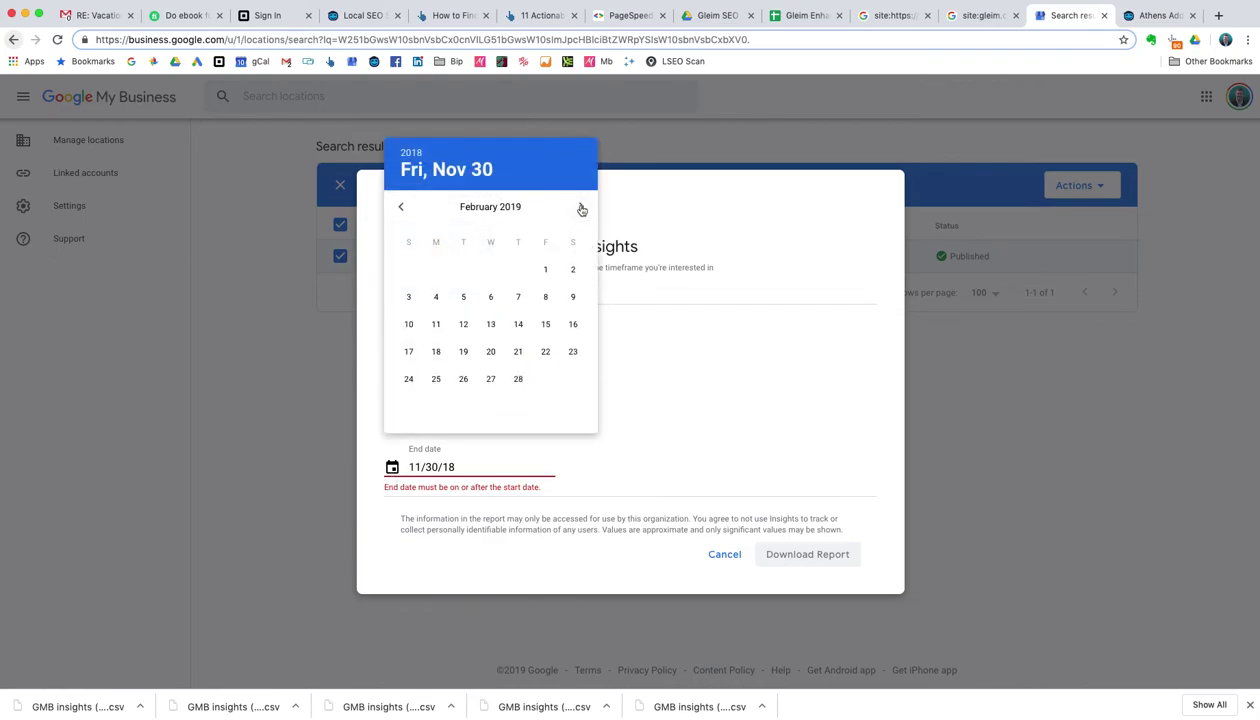
{"action": "left_click", "coordinate": [581, 207]}
{"action": "left_click", "coordinate": [407, 405]}
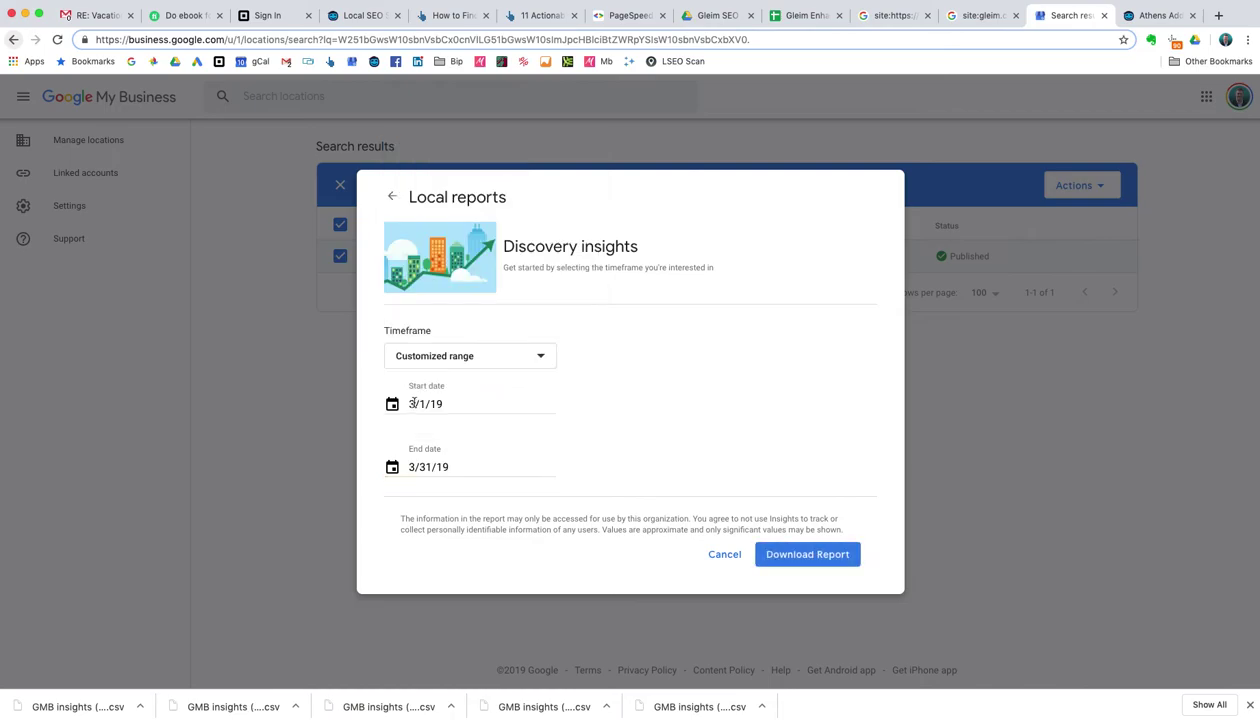
Download the Discovery insights report for March 2019 and close the Local reports dialog
{"action": "left_click", "coordinate": [807, 556]}
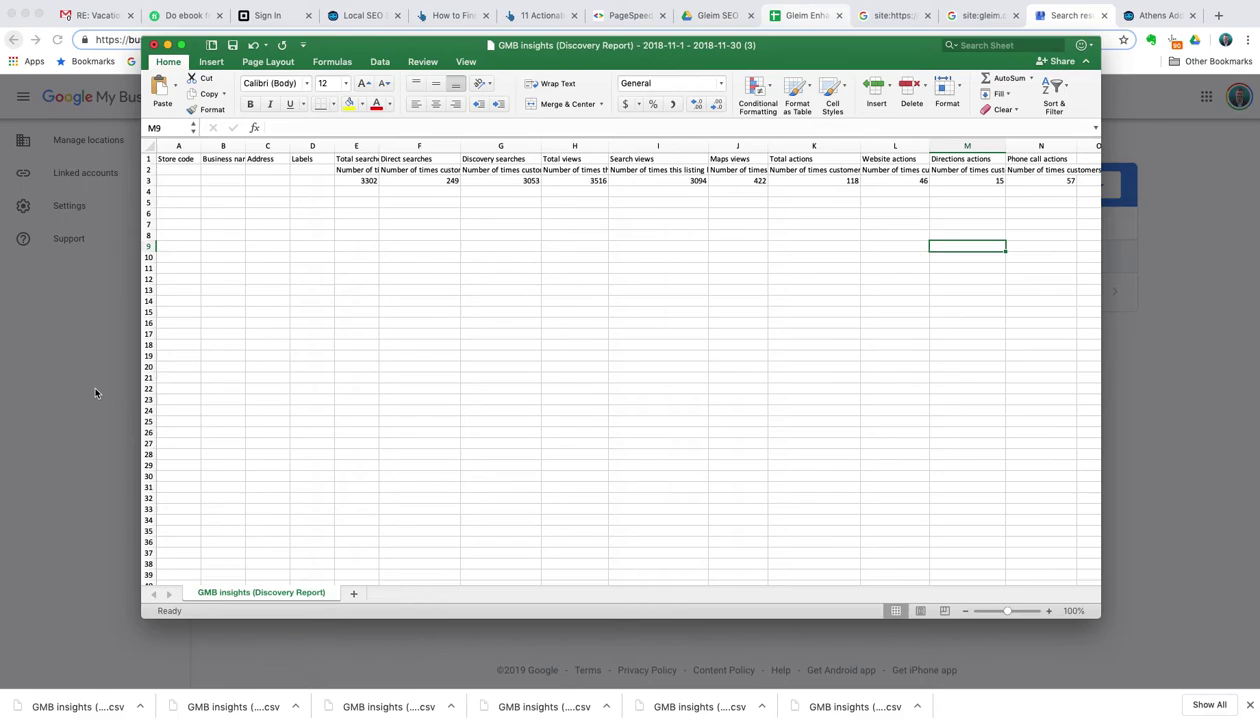
{"action": "left_click", "coordinate": [84, 364]}
{"action": "left_click", "coordinate": [726, 561]}
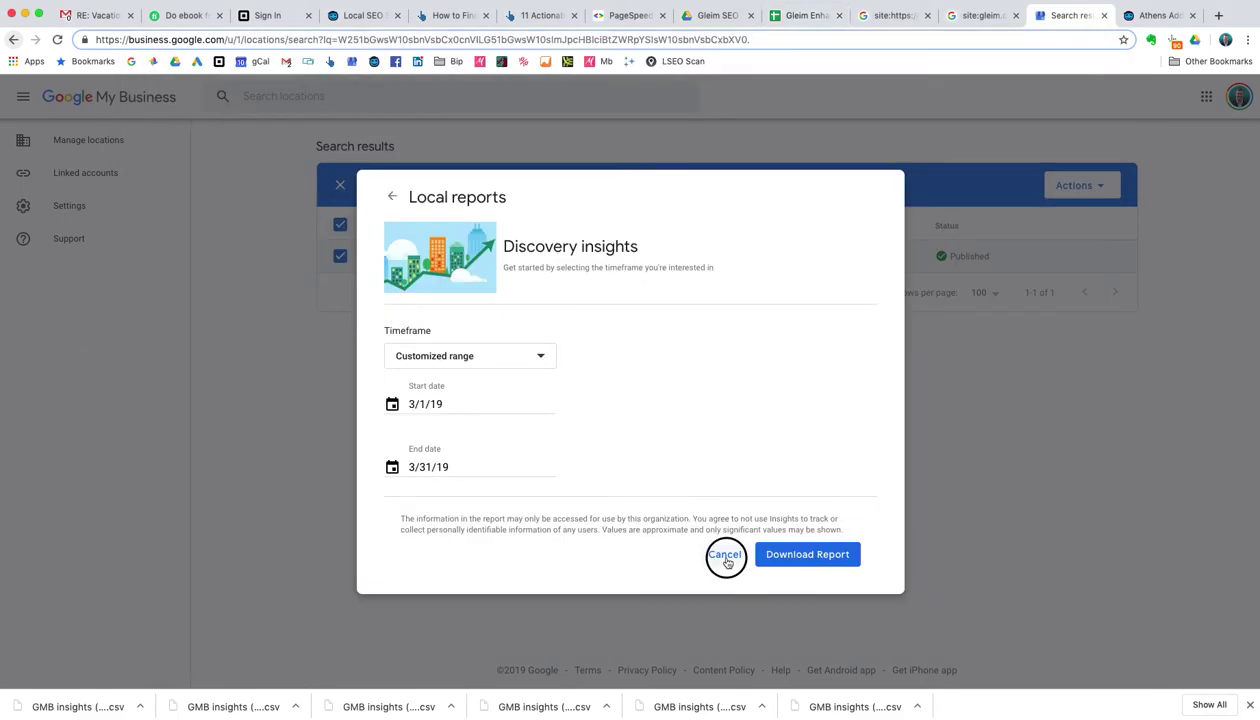
Open the Athens Addiction Recovery Center SEO report page, skim its charts and examine the Google Maps / Local Actions chart
{"action": "left_click", "coordinate": [1162, 15]}
{"action": "scroll", "coordinate": [775, 332], "scroll_direction": "down", "scroll_amount": 3}
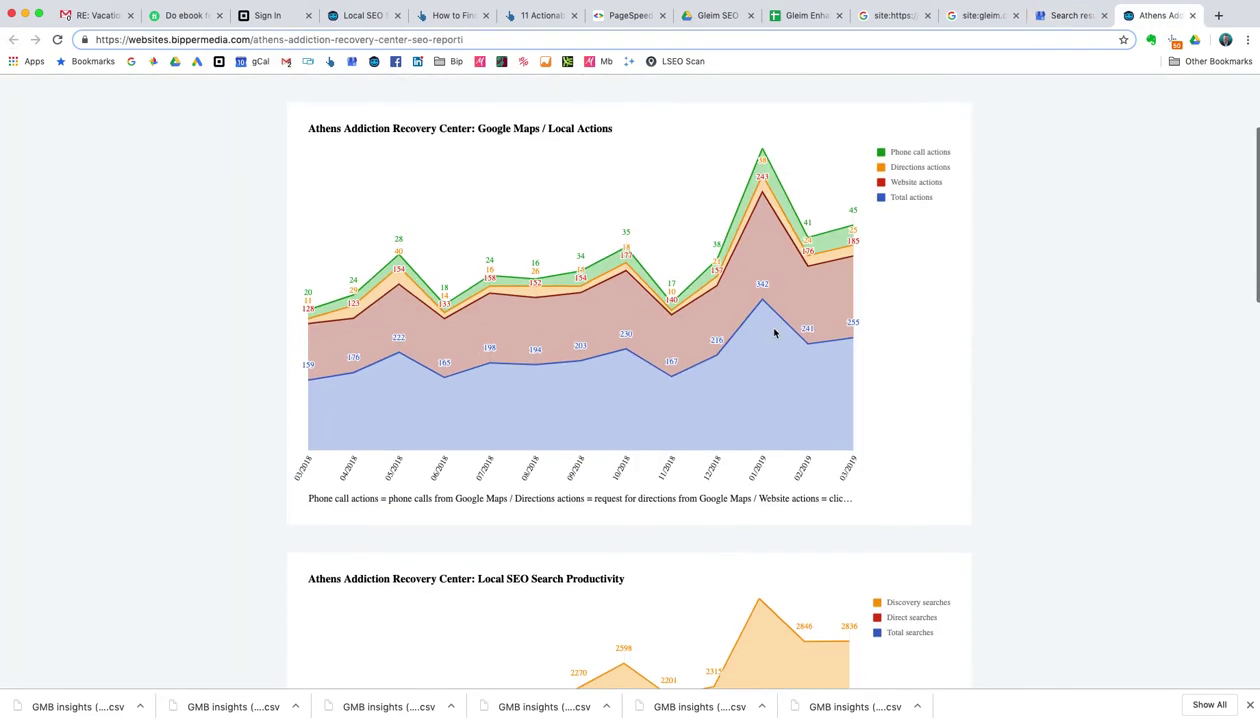
{"action": "scroll", "coordinate": [775, 332], "scroll_direction": "up", "scroll_amount": 1}
{"action": "scroll", "coordinate": [775, 332], "scroll_direction": "down", "scroll_amount": 1}
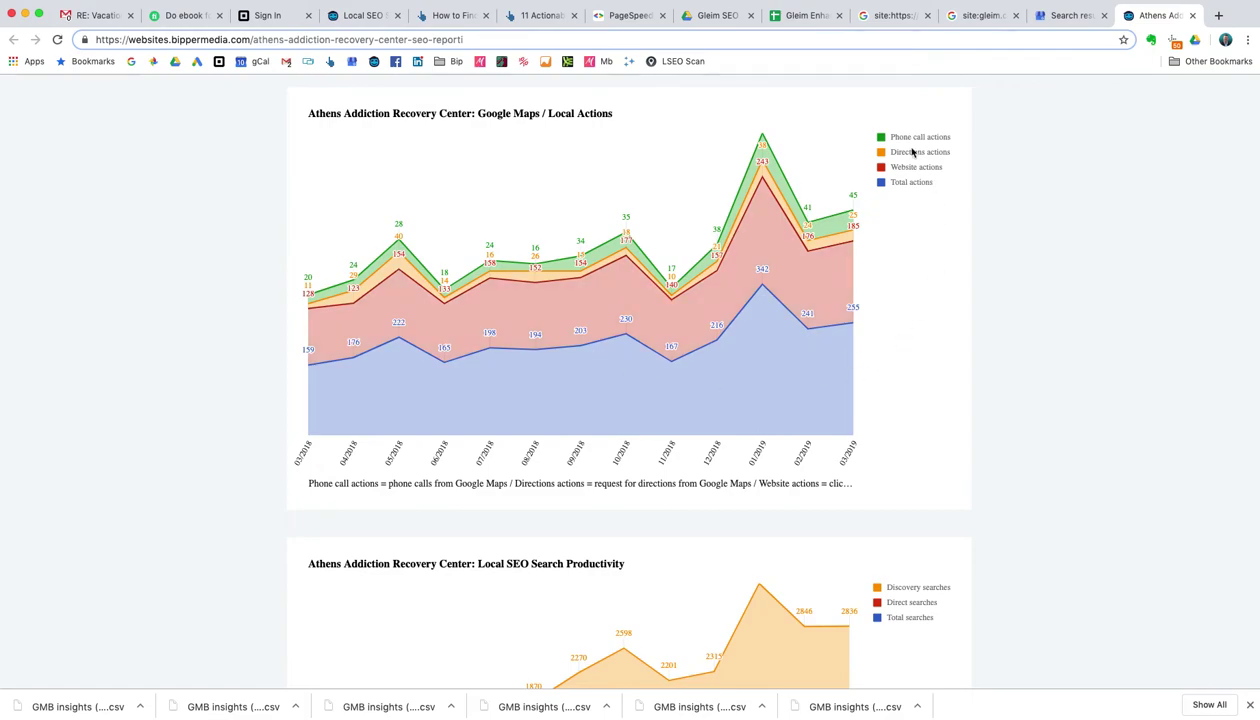
{"action": "scroll", "coordinate": [914, 160], "scroll_direction": "down", "scroll_amount": 5}
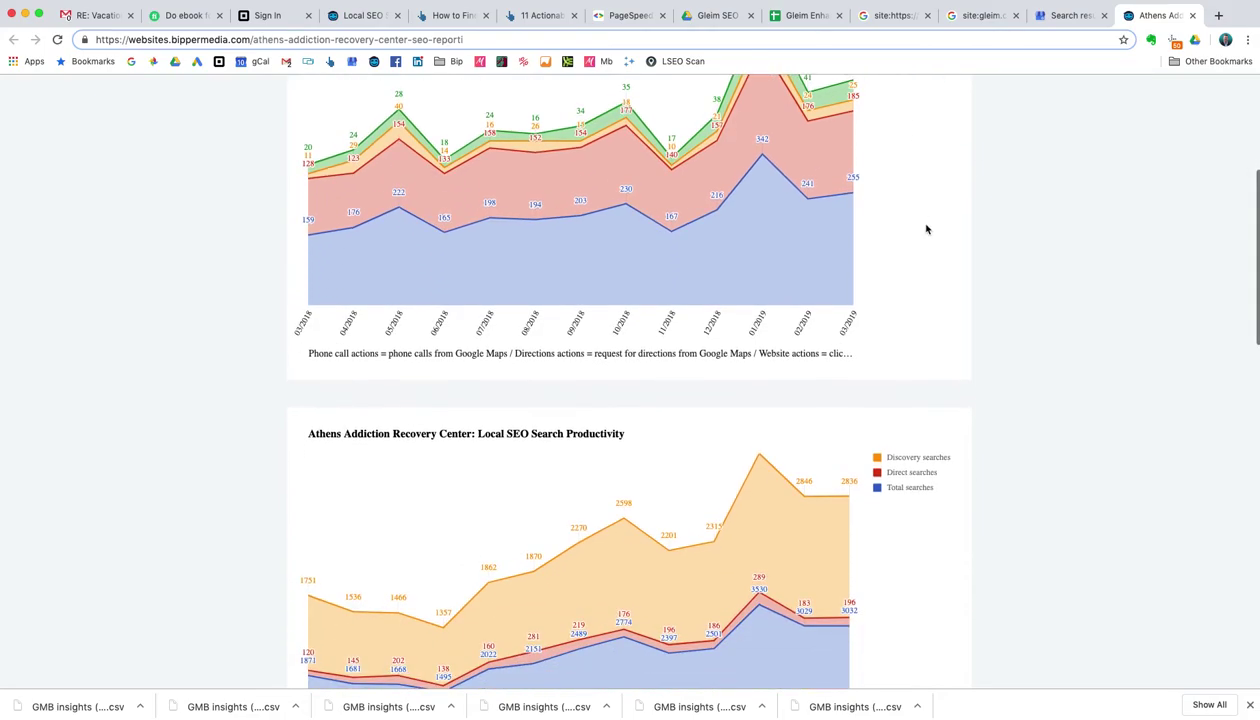
{"action": "scroll", "coordinate": [915, 355], "scroll_direction": "down", "scroll_amount": 2}
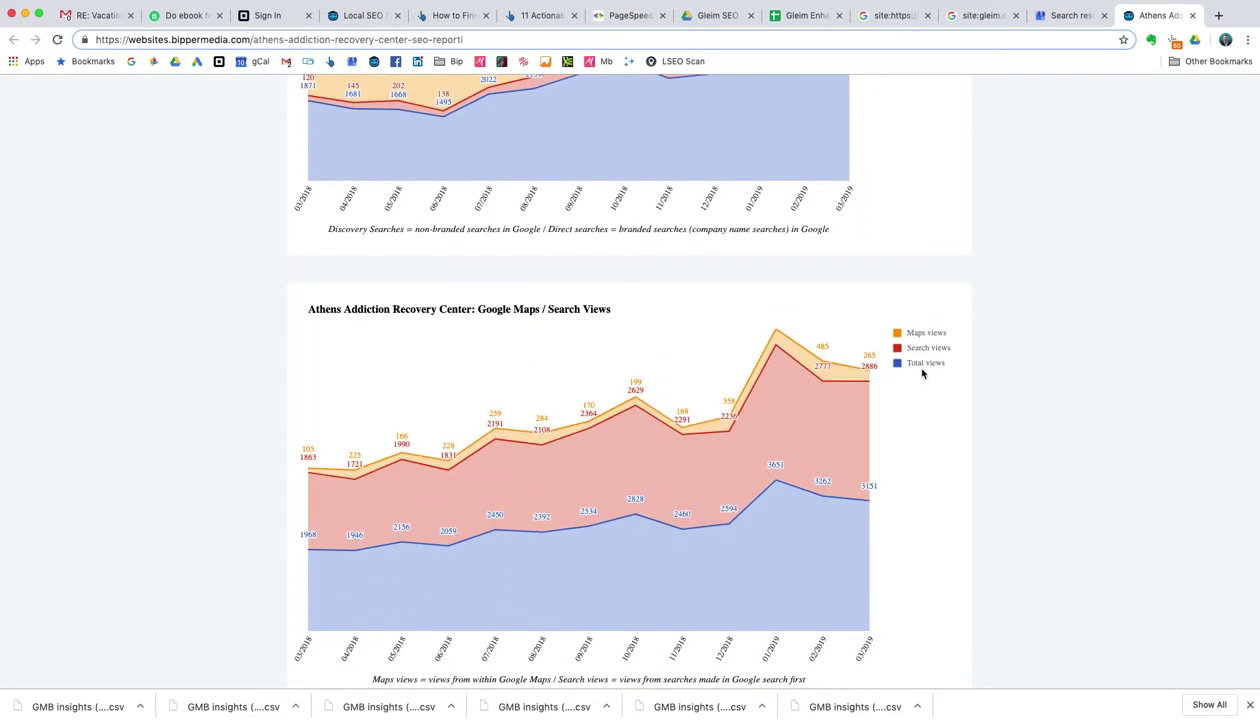
{"action": "scroll", "coordinate": [920, 368], "scroll_direction": "up", "scroll_amount": 6}
{"action": "scroll", "coordinate": [920, 368], "scroll_direction": "up", "scroll_amount": 3}
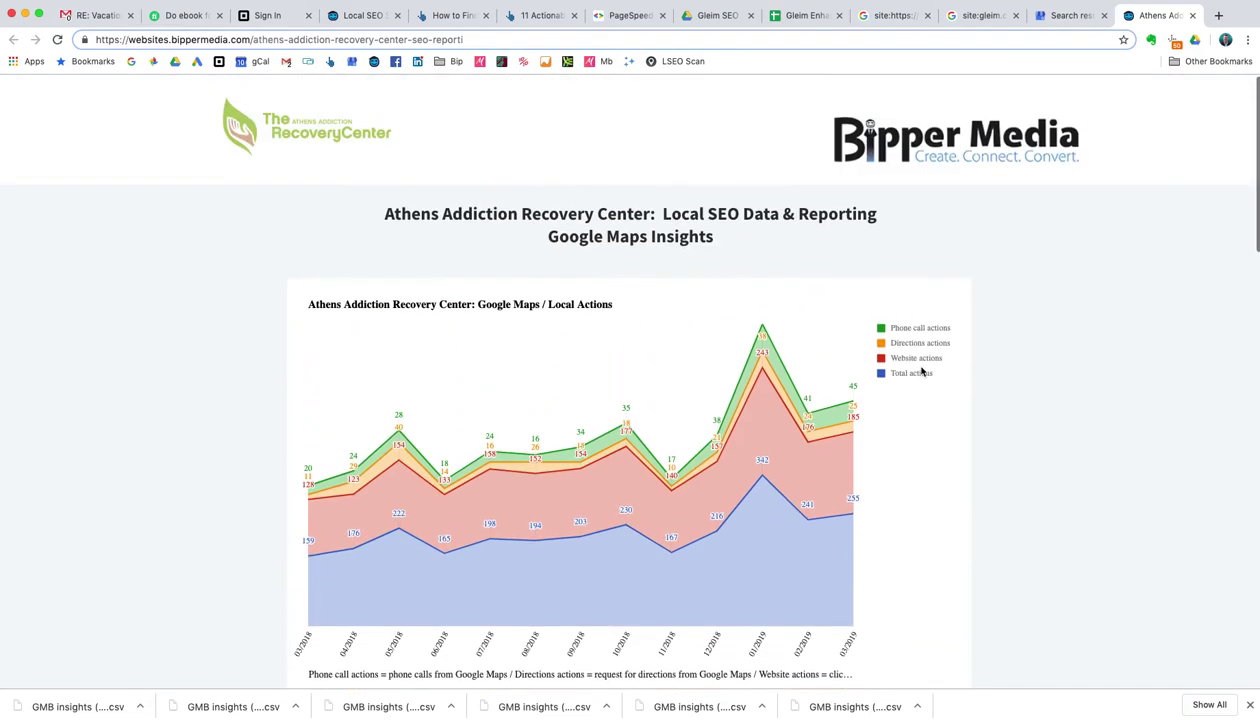
{"action": "scroll", "coordinate": [955, 318], "scroll_direction": "down", "scroll_amount": 1}
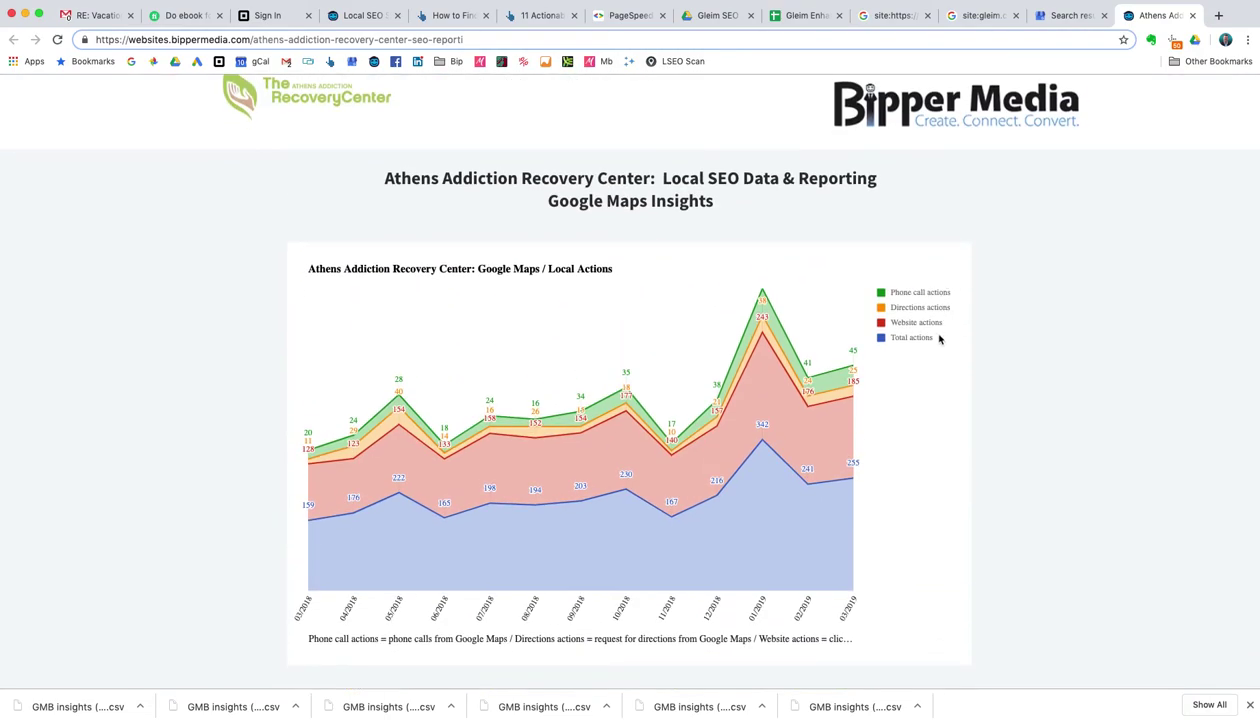
{"action": "scroll", "coordinate": [939, 337], "scroll_direction": "down", "scroll_amount": 1}
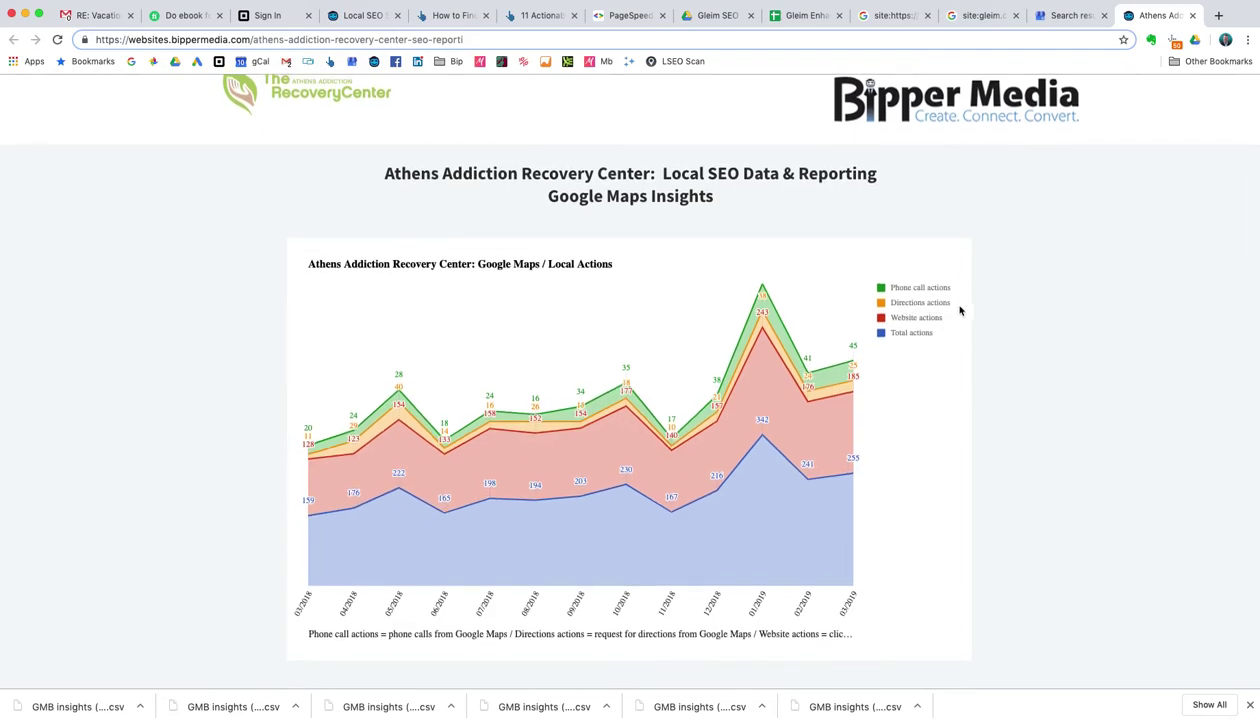
{"action": "scroll", "coordinate": [940, 325], "scroll_direction": "down", "scroll_amount": 1}
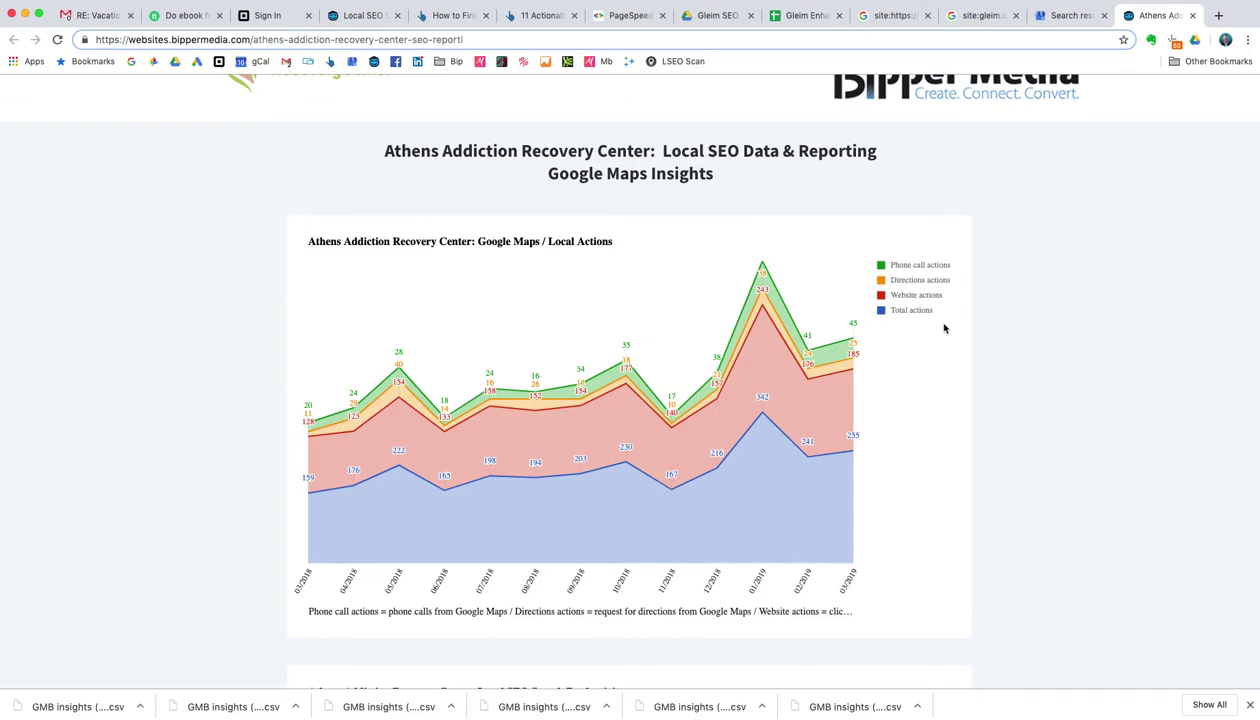
{"action": "scroll", "coordinate": [905, 268], "scroll_direction": "up", "scroll_amount": 1}
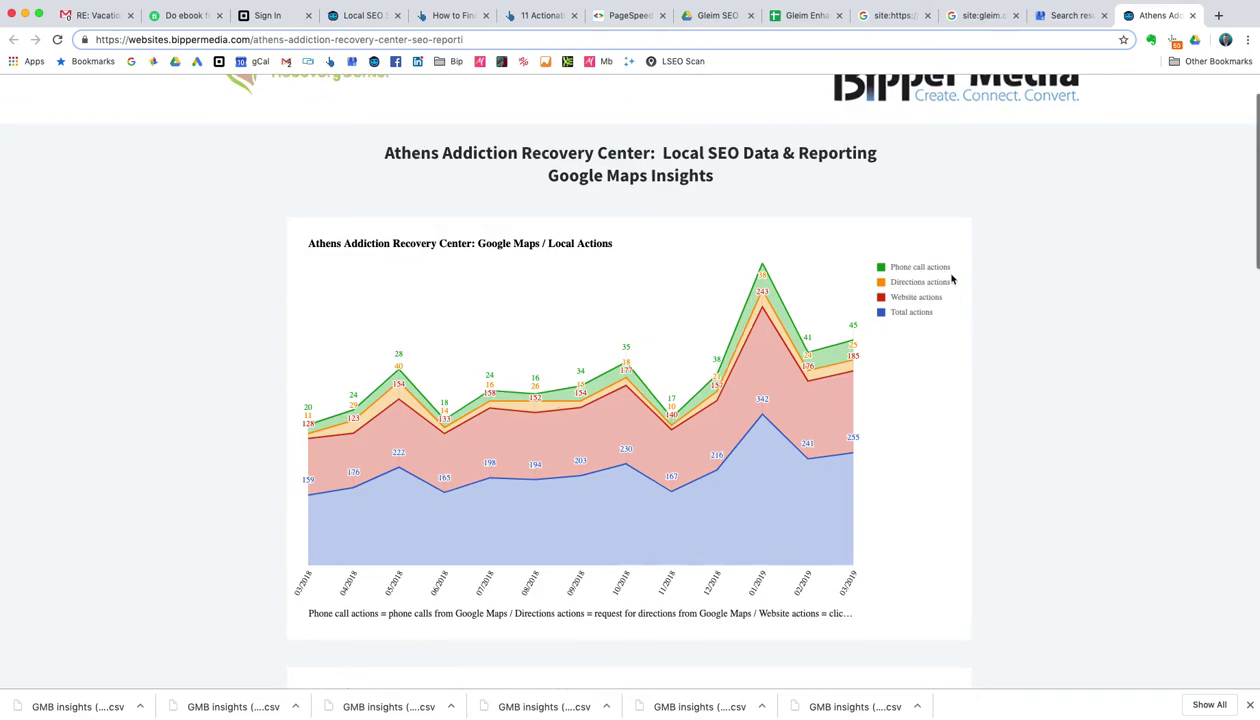
Examine the Local SEO Search Productivity and Google Maps / Search Views charts, highlighting the Maps views and Search views series
{"action": "scroll", "coordinate": [937, 296], "scroll_direction": "down", "scroll_amount": 10}
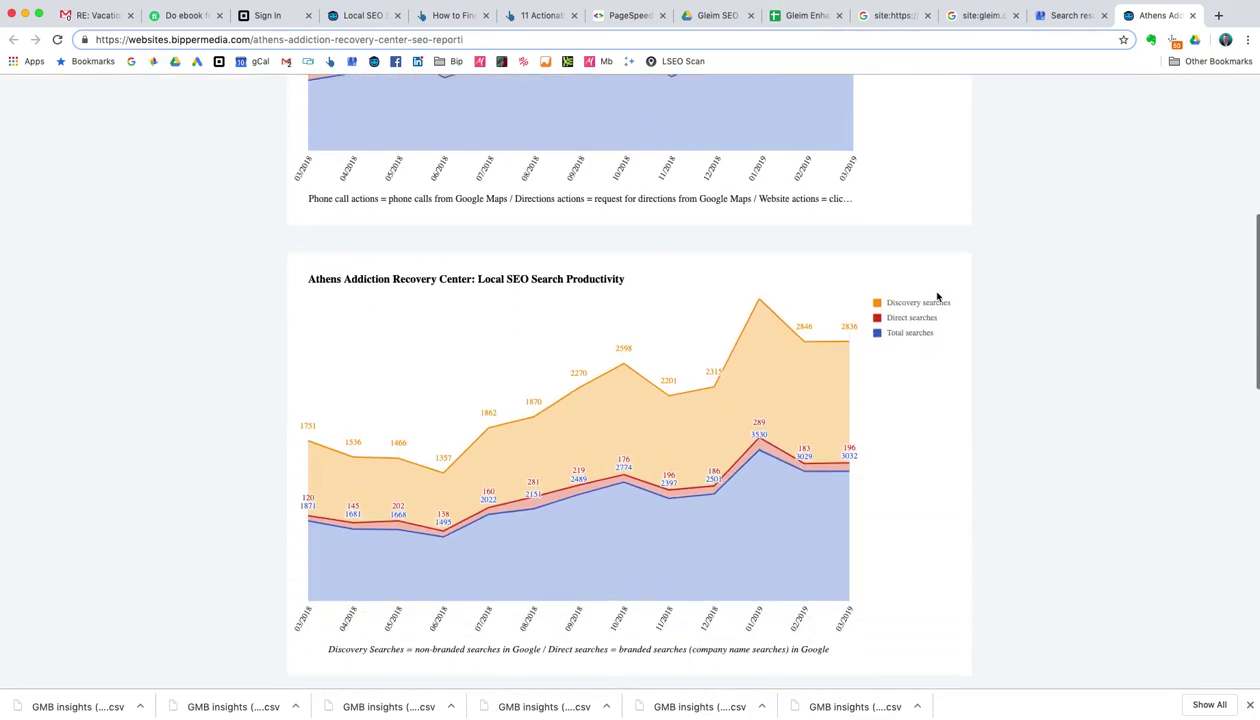
{"action": "scroll", "coordinate": [937, 296], "scroll_direction": "down", "scroll_amount": 1}
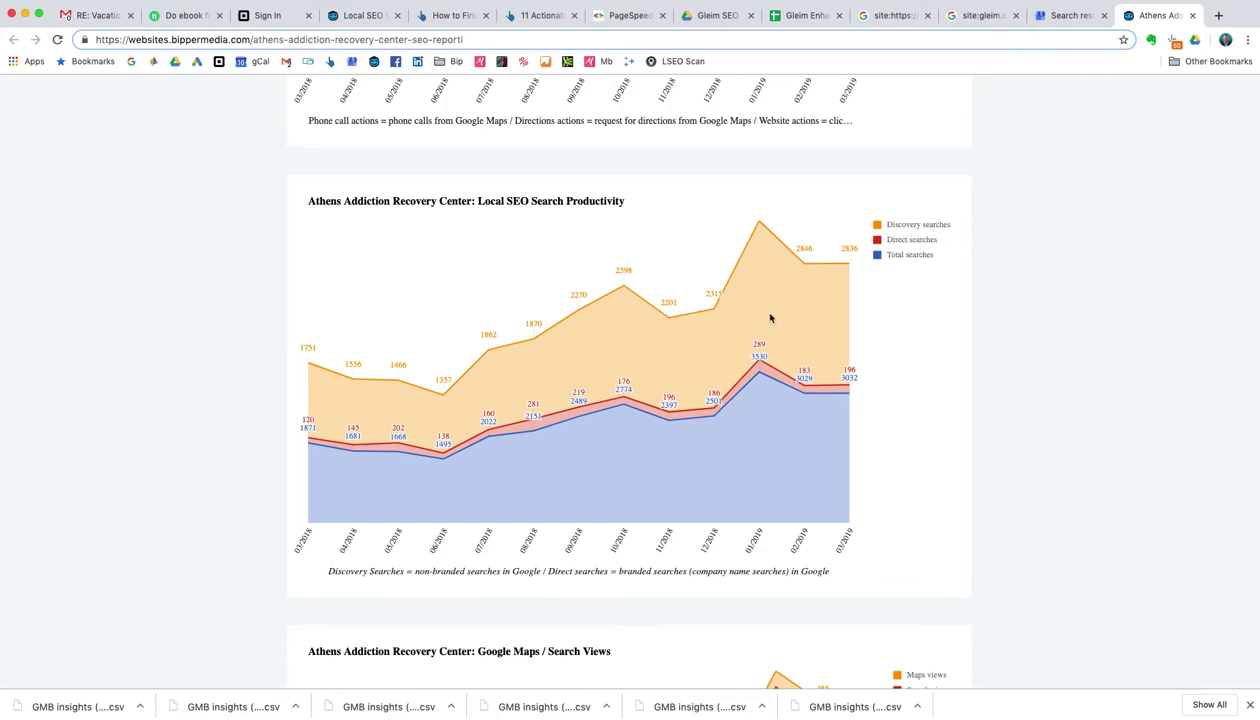
{"action": "scroll", "coordinate": [878, 340], "scroll_direction": "down", "scroll_amount": 1}
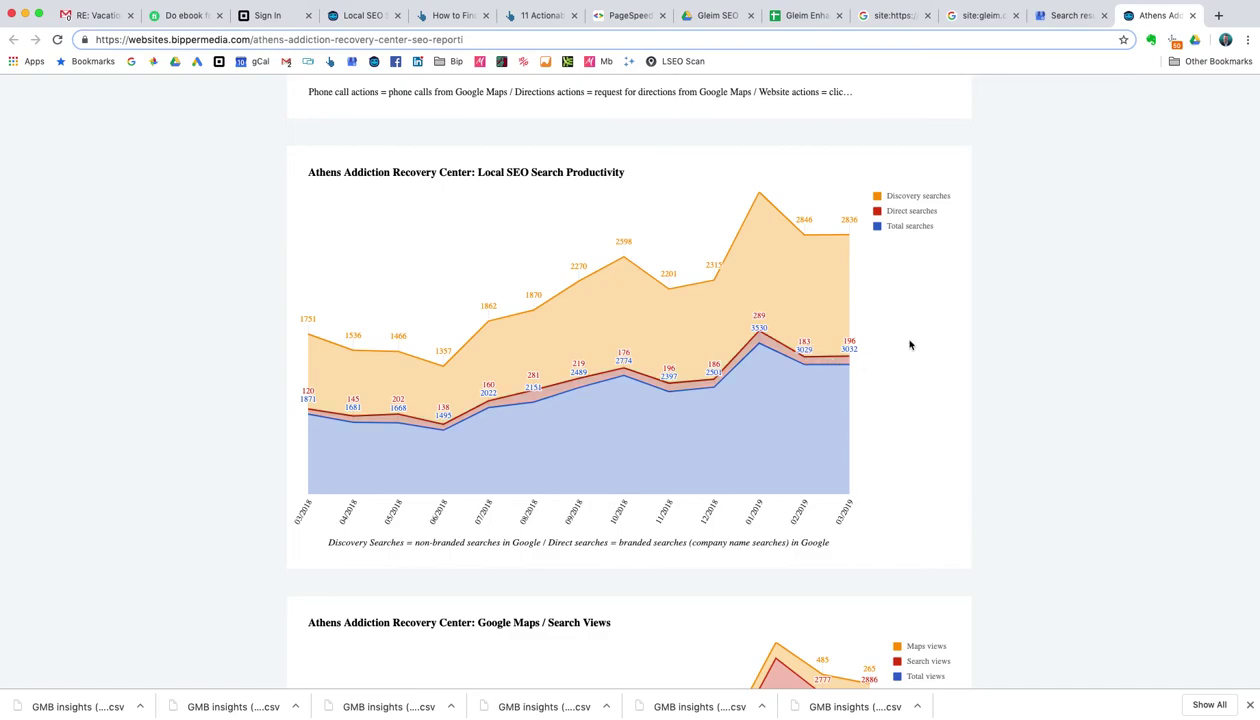
{"action": "scroll", "coordinate": [920, 346], "scroll_direction": "down", "scroll_amount": 5}
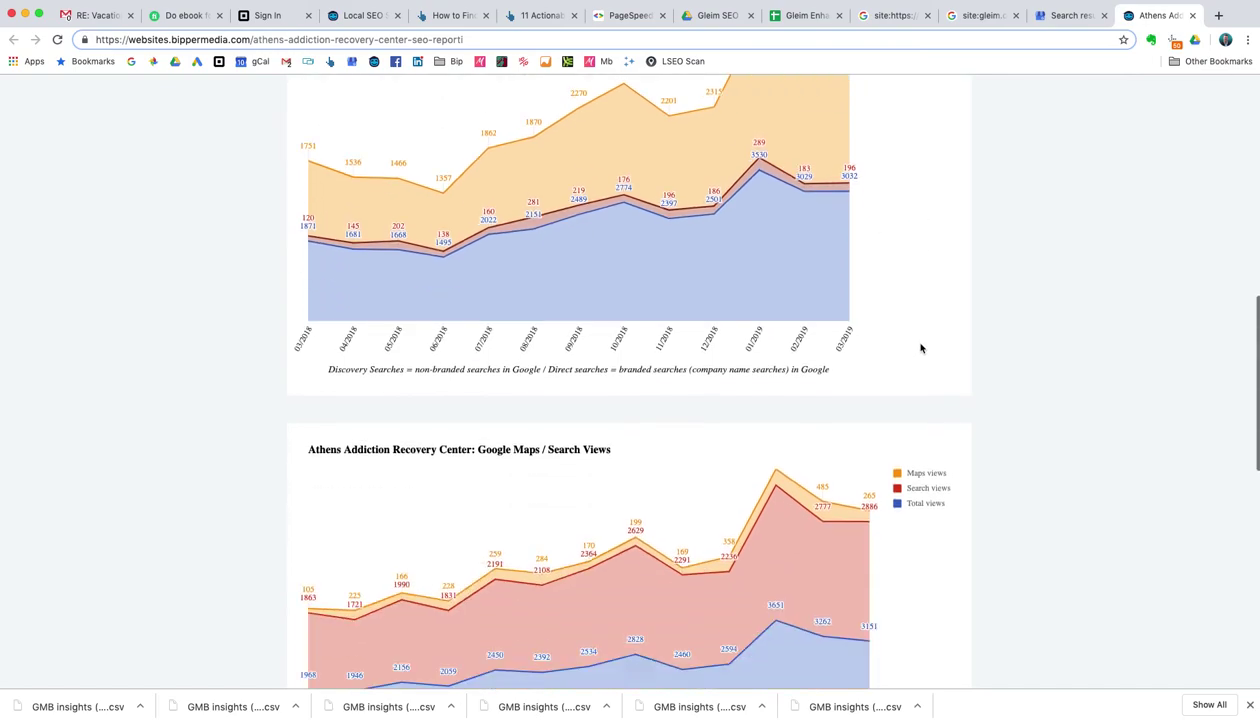
{"action": "scroll", "coordinate": [920, 346], "scroll_direction": "down", "scroll_amount": 1}
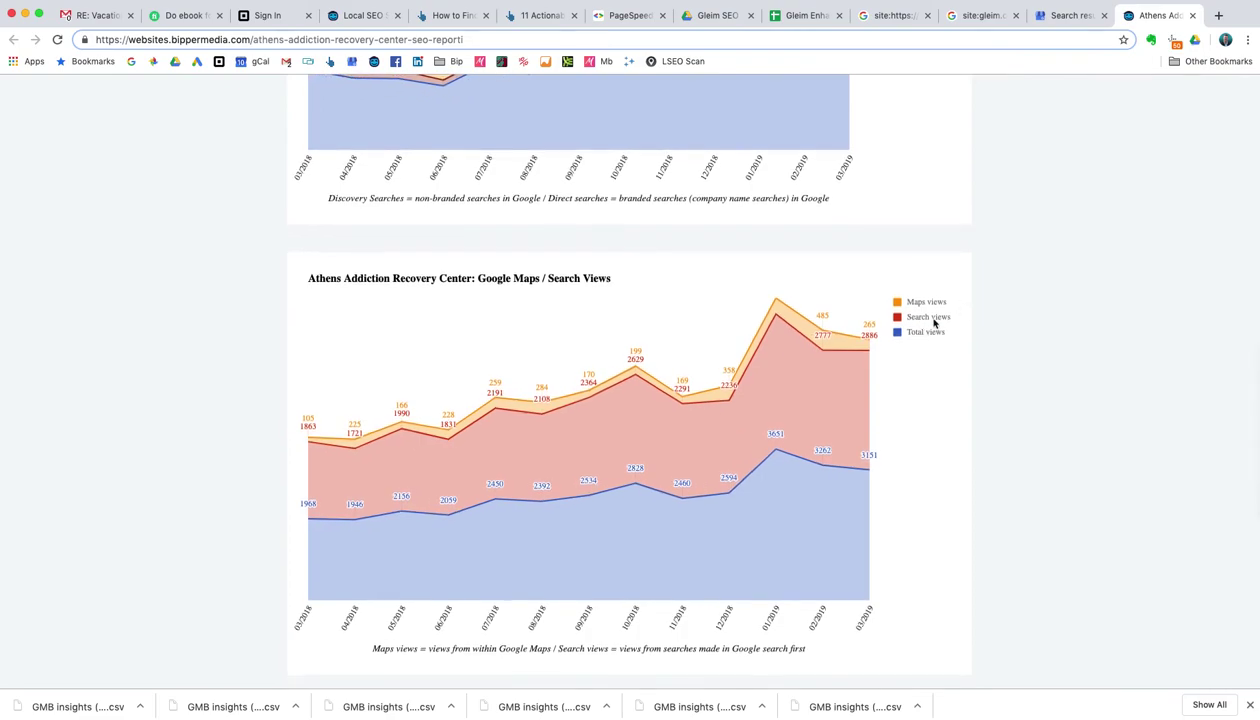
{"action": "left_click", "coordinate": [825, 340]}
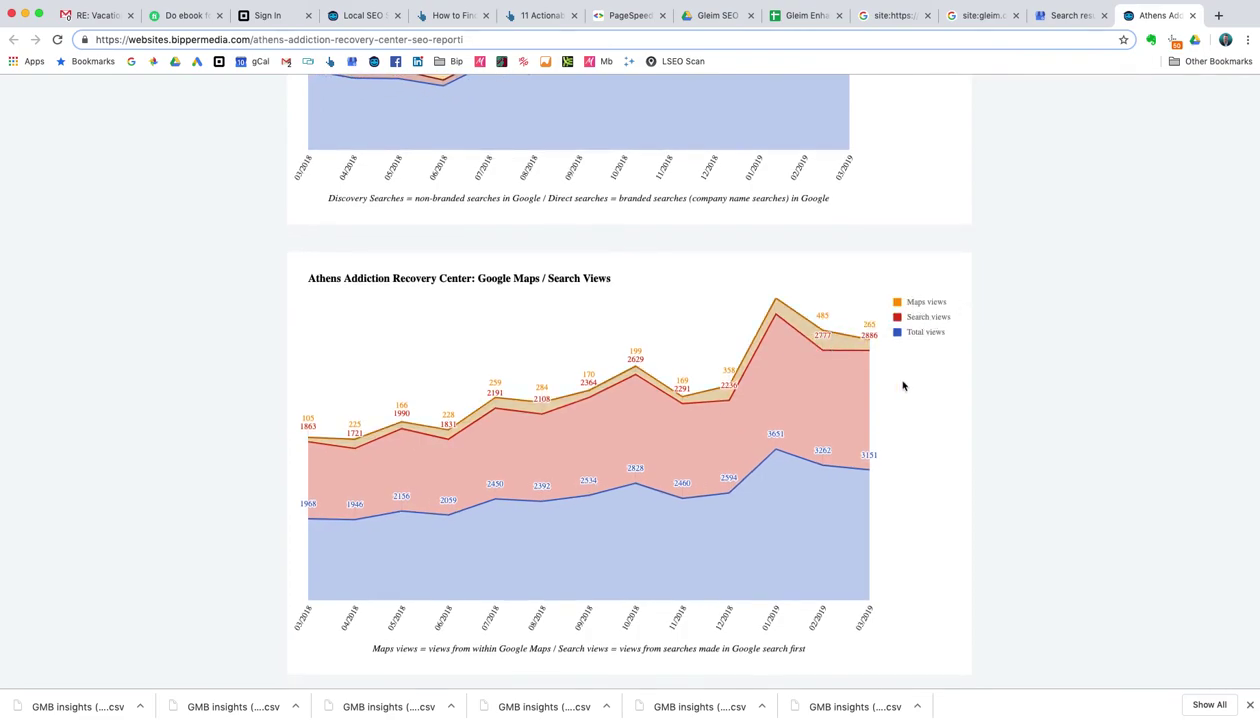
{"action": "left_click", "coordinate": [812, 403]}
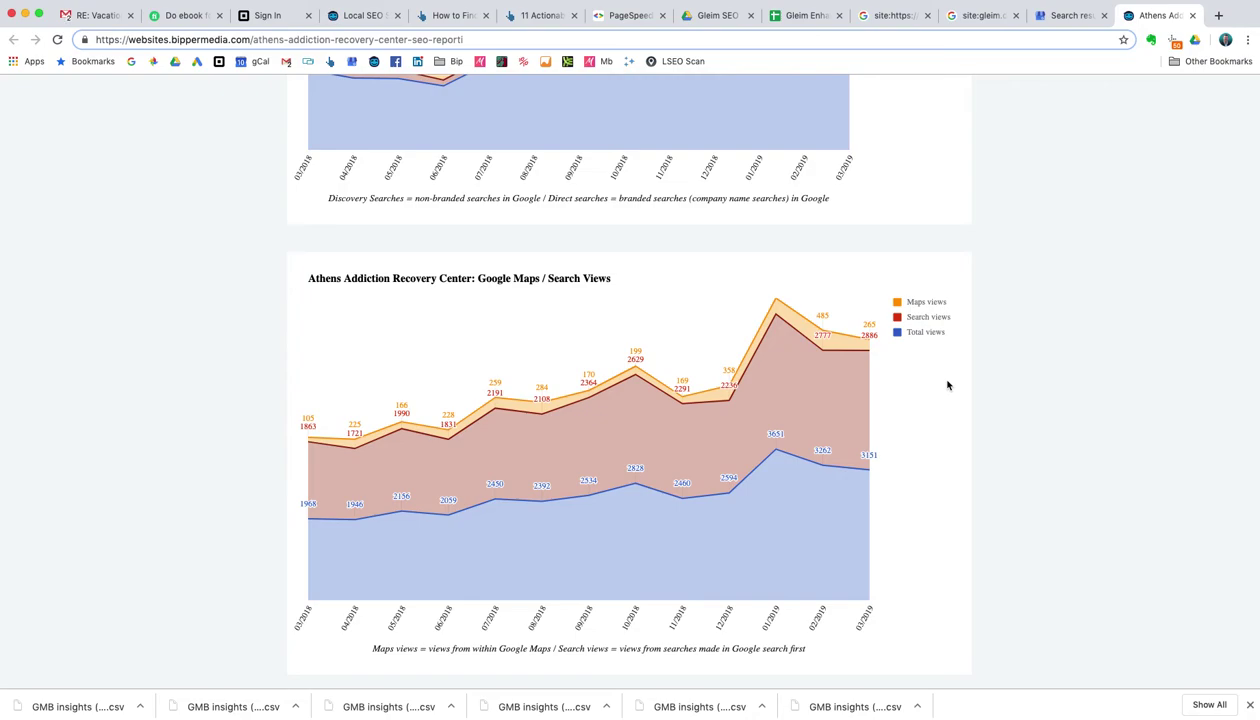
{"action": "scroll", "coordinate": [952, 380], "scroll_direction": "down", "scroll_amount": 3}
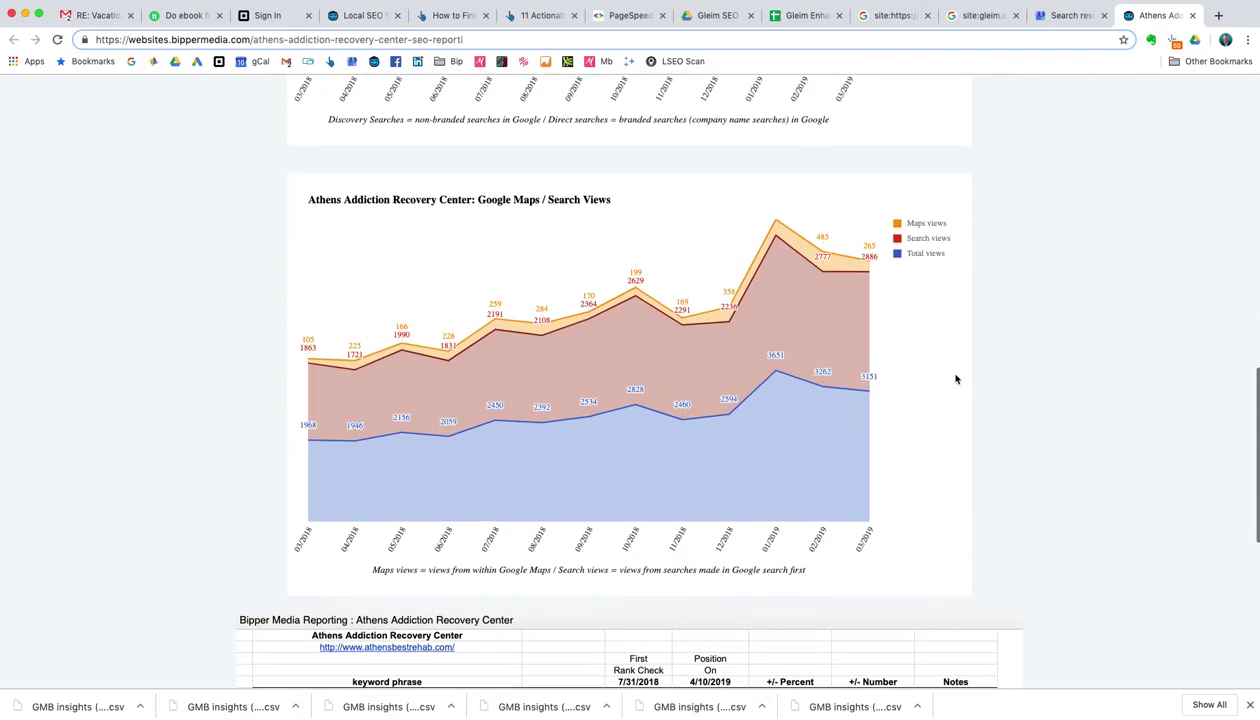
Go back to the Google Maps / Local Actions chart and review its monthly phone call, directions, website and total actions
{"action": "scroll", "coordinate": [955, 379], "scroll_direction": "up", "scroll_amount": 4}
{"action": "scroll", "coordinate": [955, 379], "scroll_direction": "up", "scroll_amount": 8}
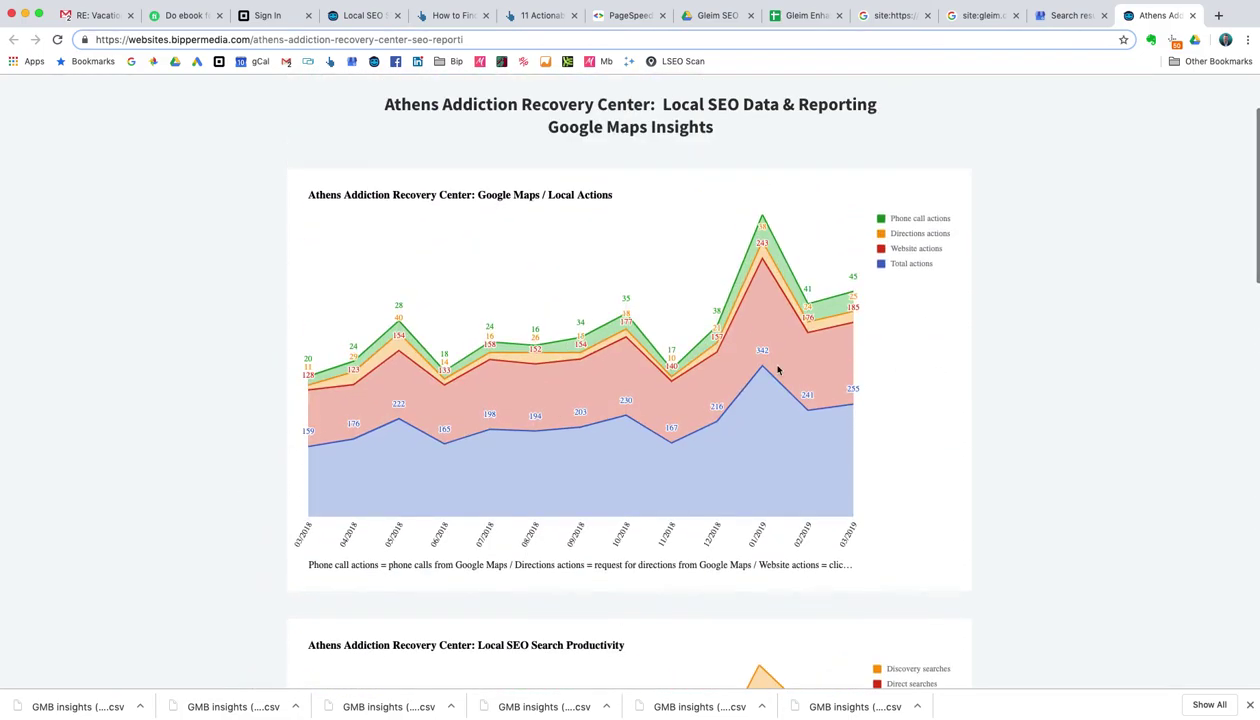
{"action": "left_click", "coordinate": [1073, 17]}
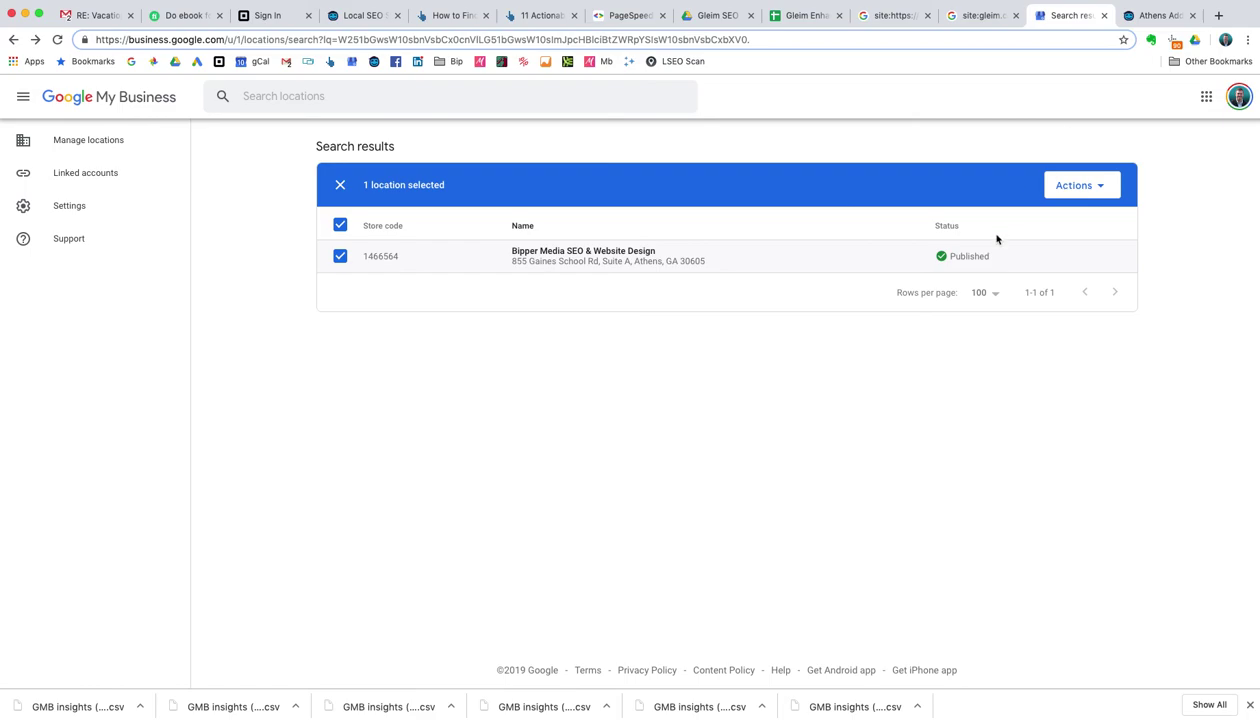
{"action": "left_click", "coordinate": [1150, 17]}
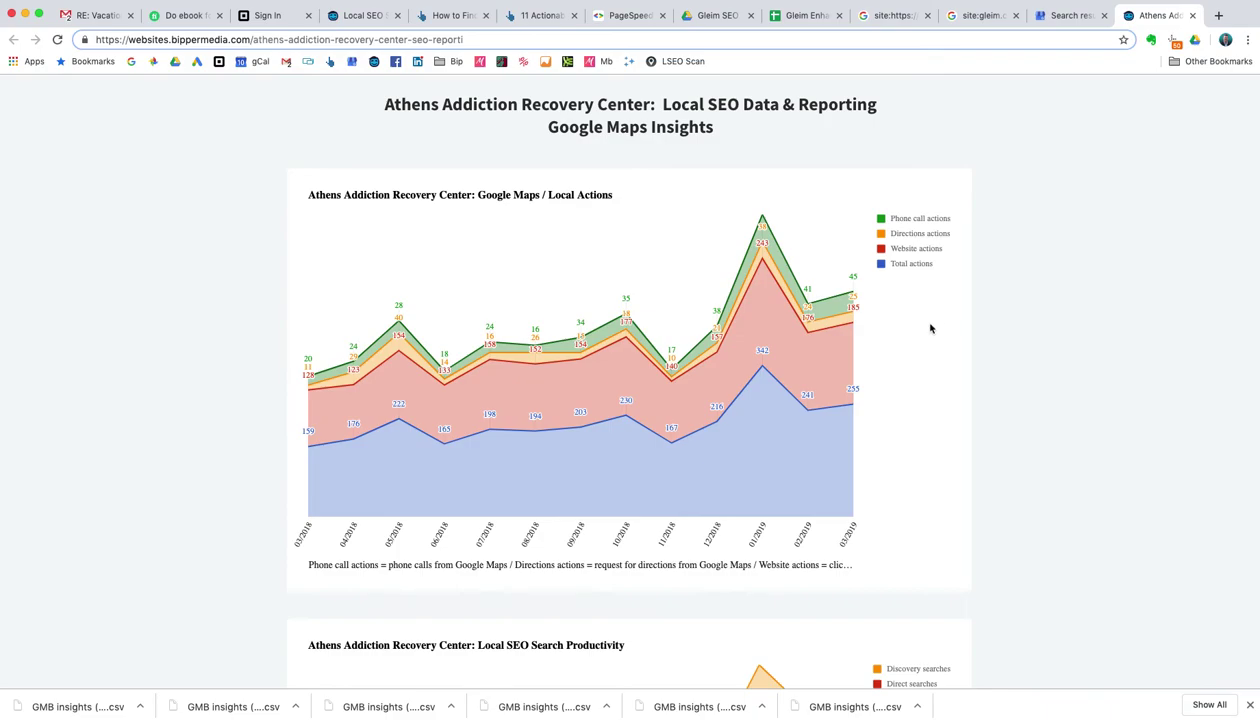
{"action": "scroll", "coordinate": [925, 324], "scroll_direction": "down", "scroll_amount": 3}
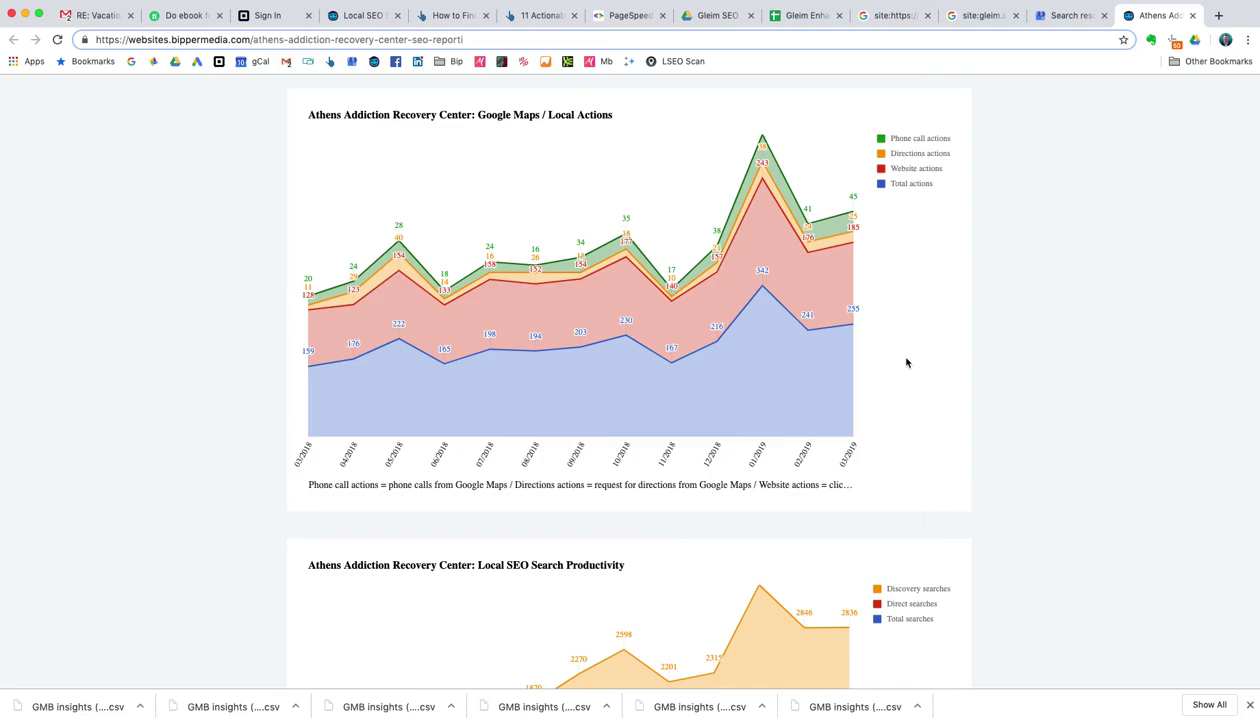
{"action": "scroll", "coordinate": [908, 366], "scroll_direction": "up", "scroll_amount": 1}
{"action": "scroll", "coordinate": [910, 370], "scroll_direction": "down", "scroll_amount": 2}
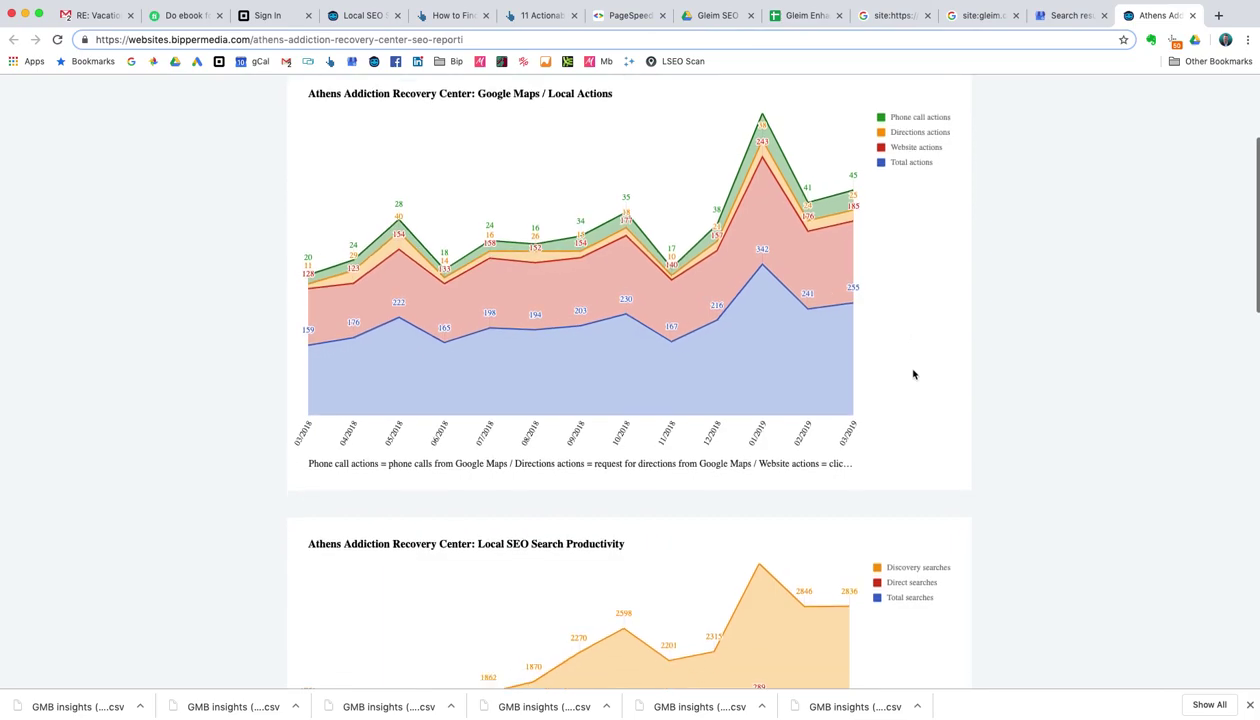
{"action": "scroll", "coordinate": [914, 371], "scroll_direction": "up", "scroll_amount": 1}
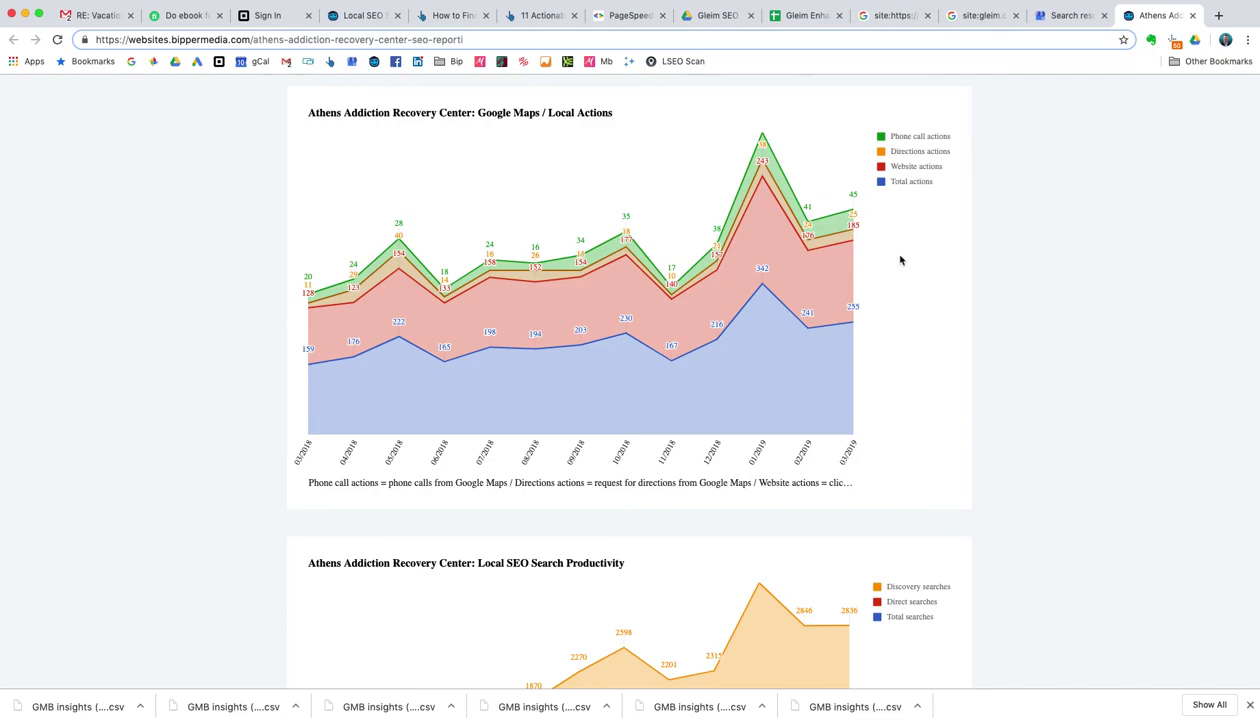
Switch back to the Google My Business search results and view the actions available for the selected location
{"action": "left_click", "coordinate": [1058, 17]}
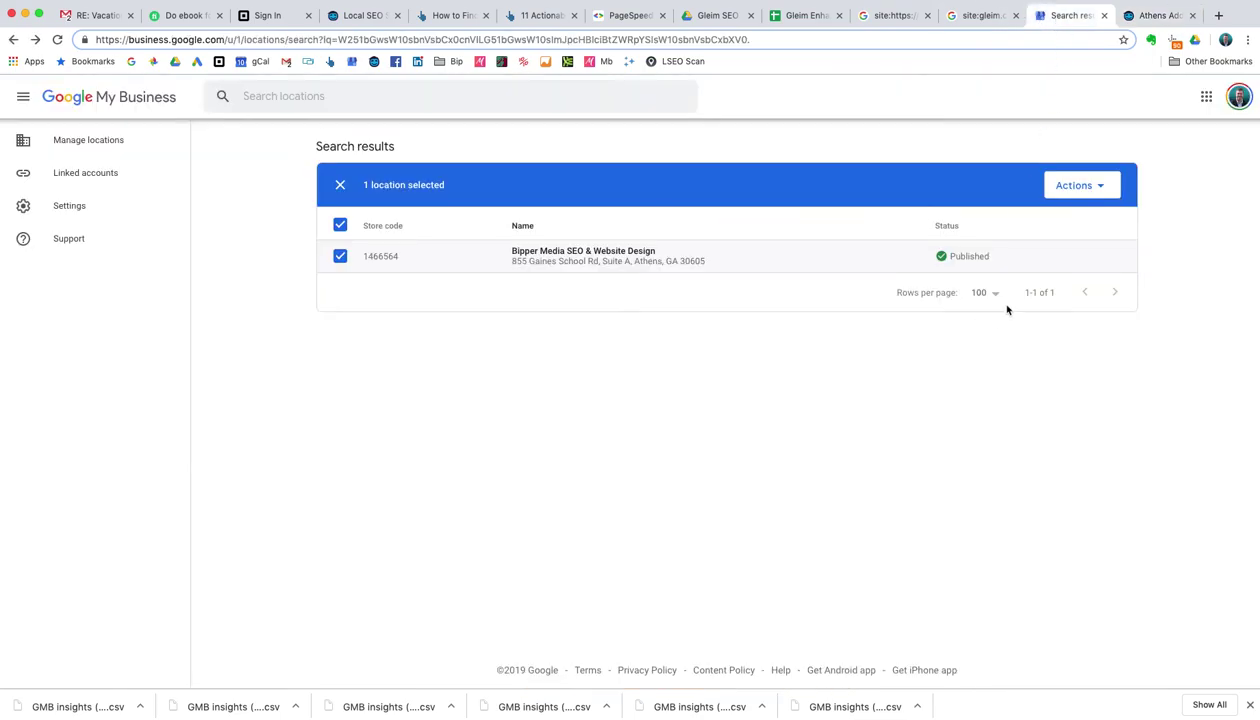
{"action": "left_click", "coordinate": [1098, 189]}
{"action": "left_click", "coordinate": [832, 427]}
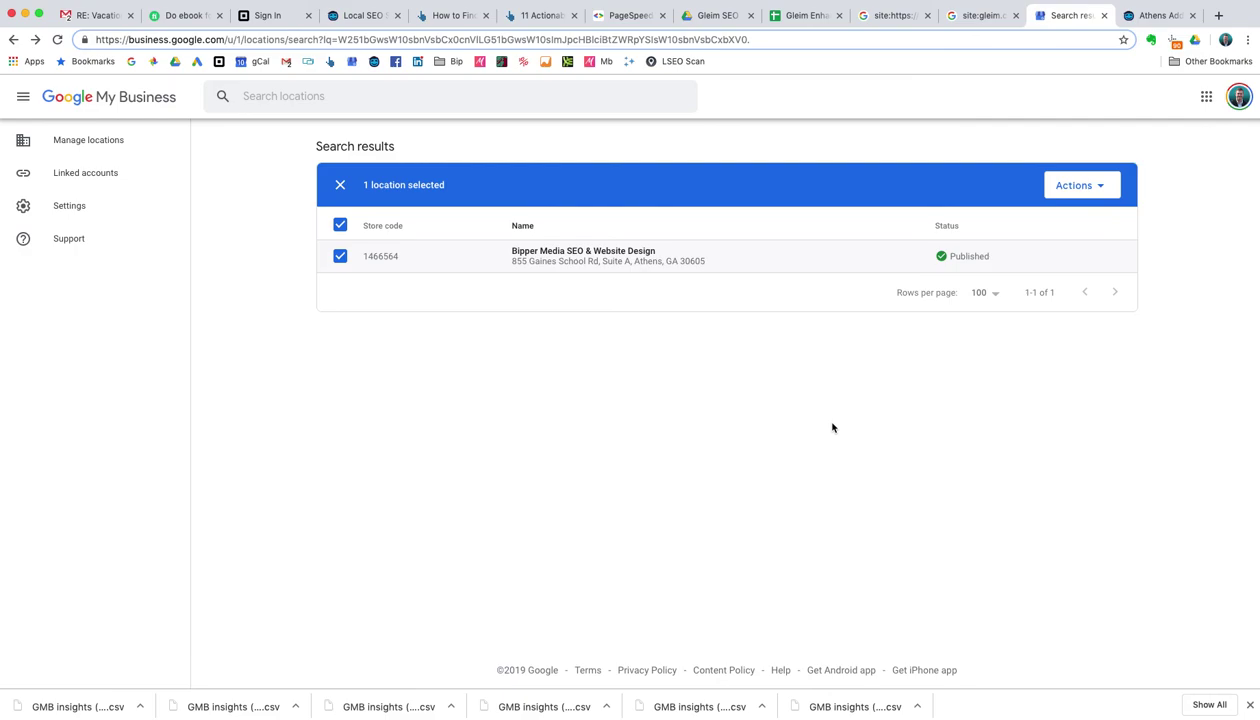